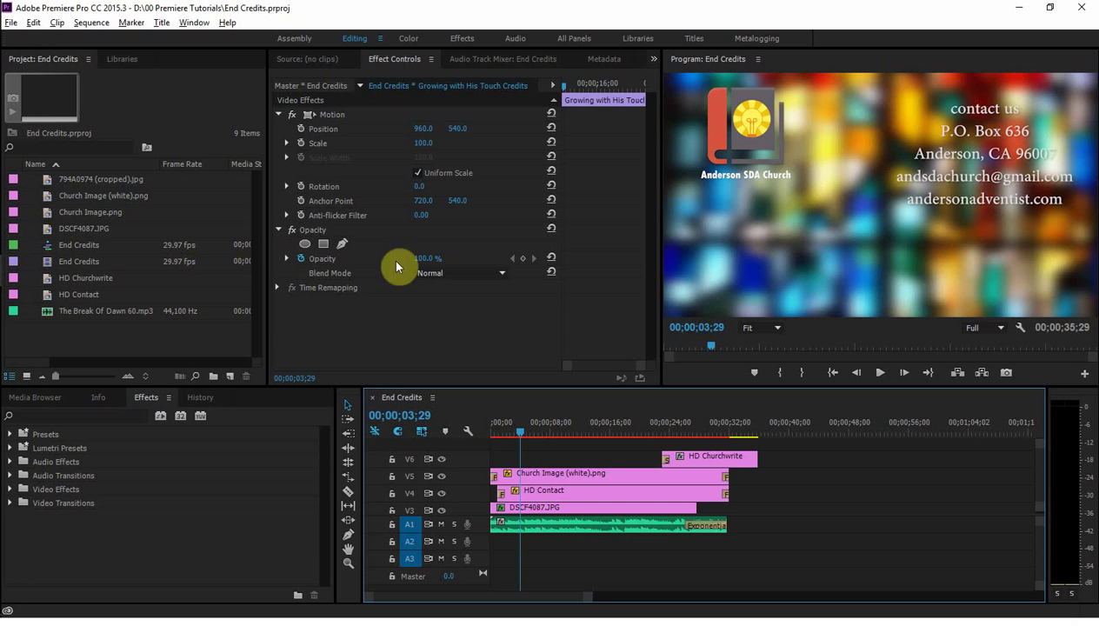
Switch to VLC media player and play the finished end credits video full screen from the beginning.
left_click(19, 184)
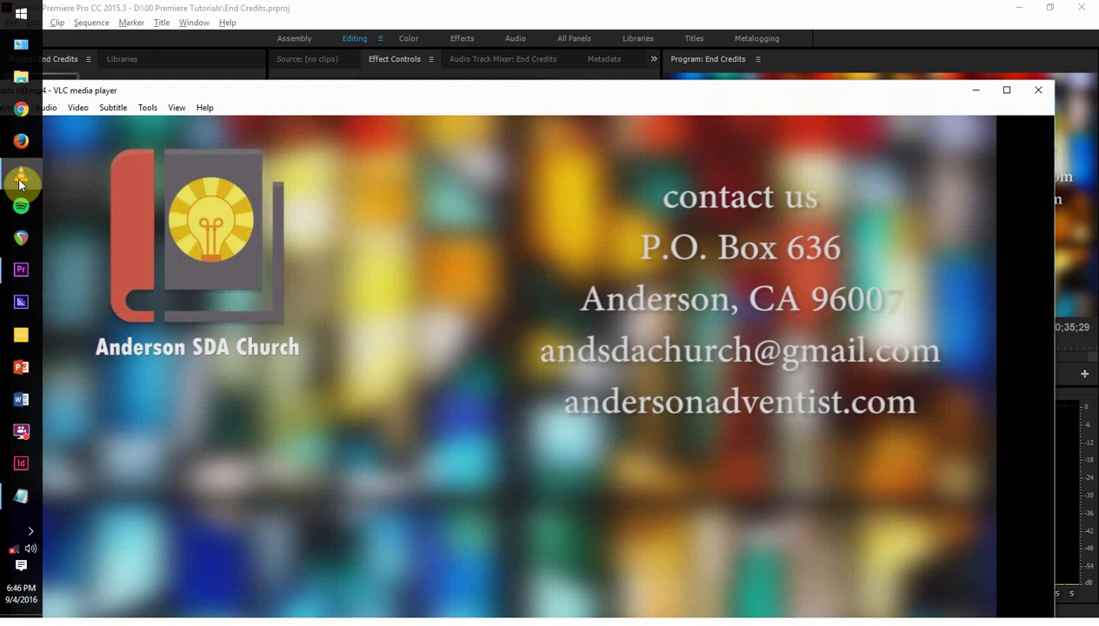
double_click(674, 252)
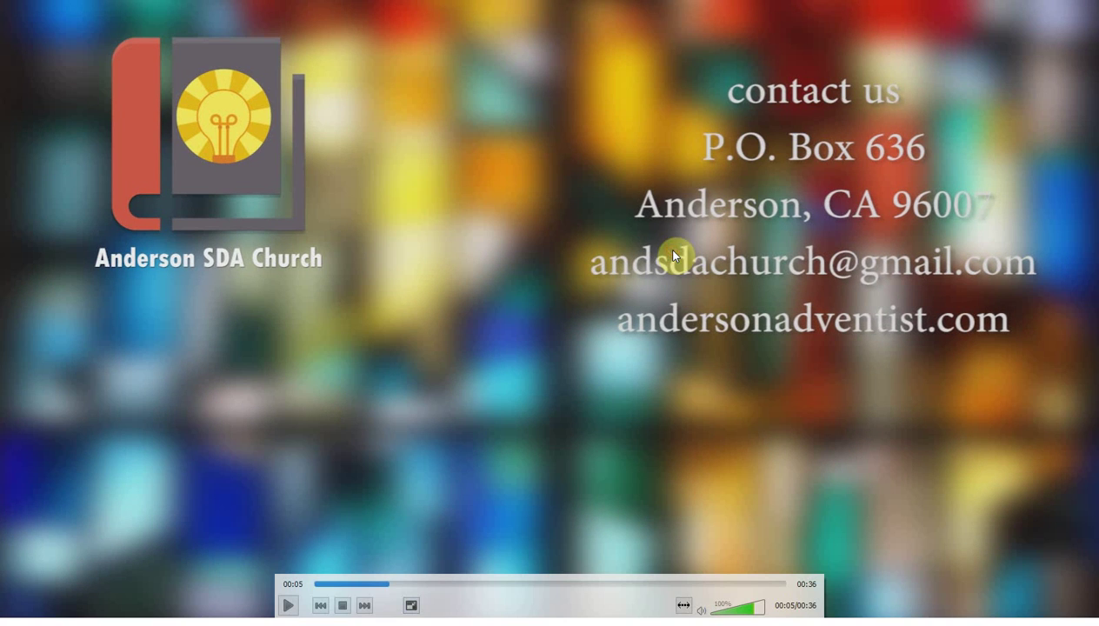
left_click(317, 585)
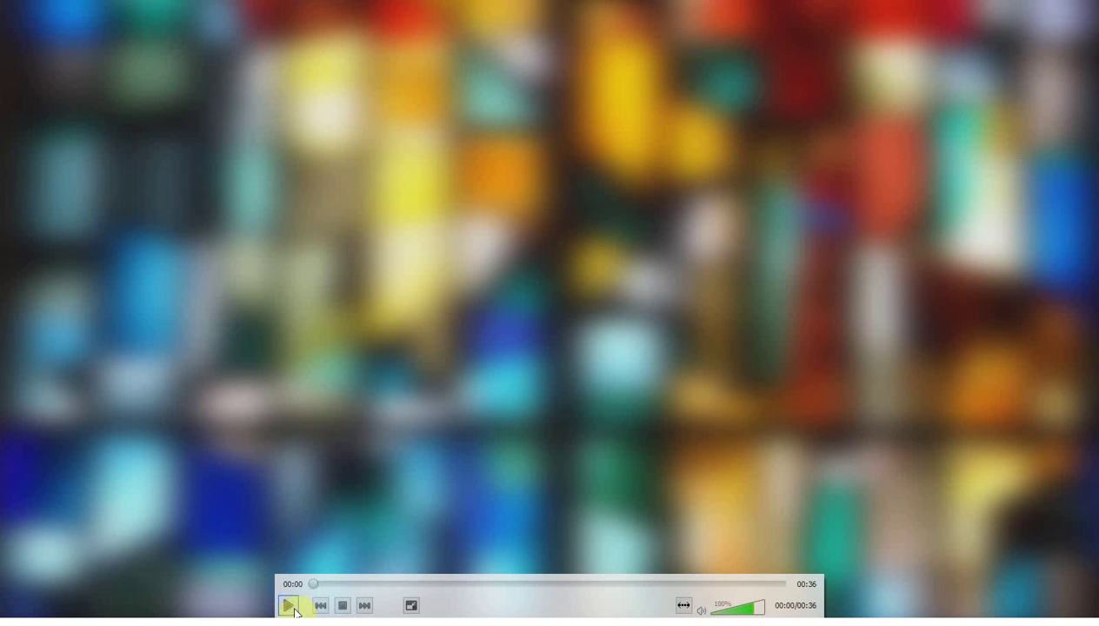
left_click(292, 609)
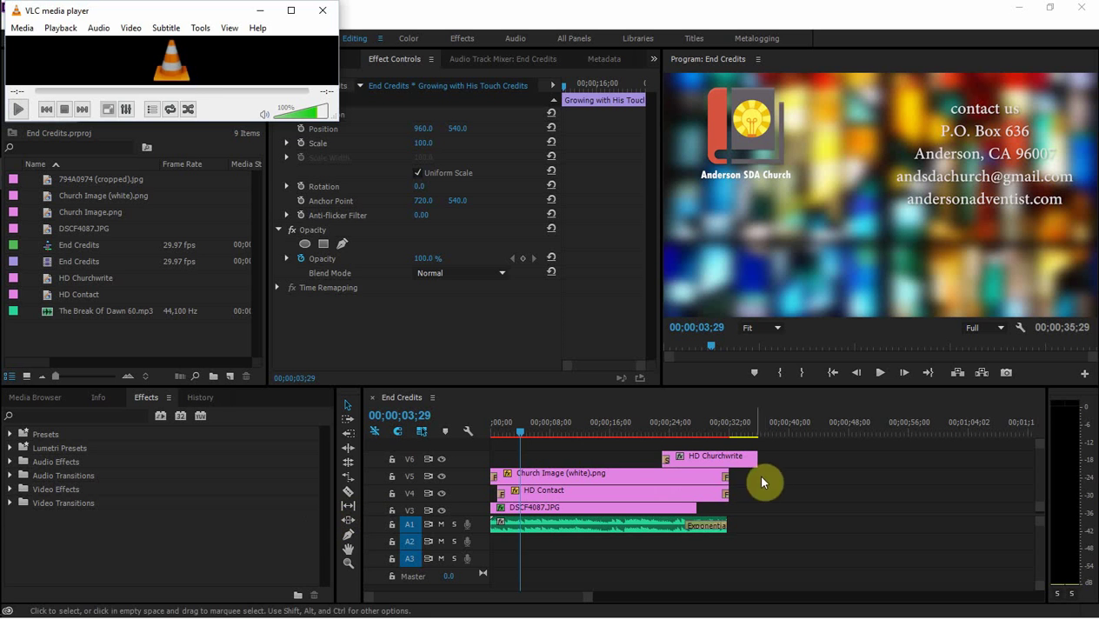
Create a 1920 x 1080, 29.97 fps Black Video and place it on track V6, filling the space before HD Churchwrite.
left_click_drag(522, 434, 538, 436)
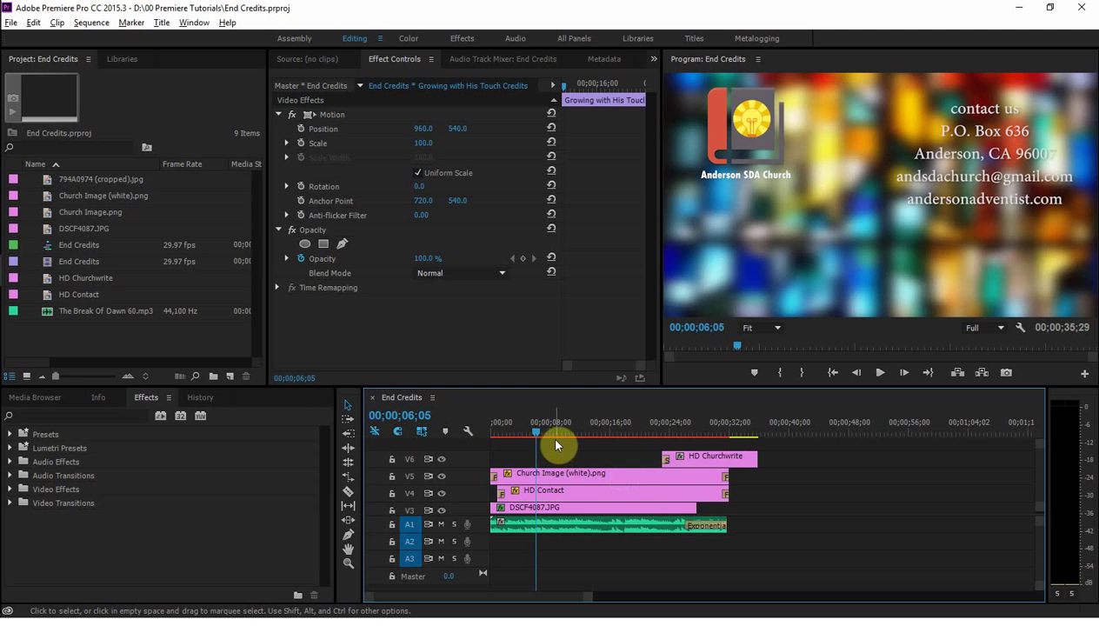
left_click(229, 377)
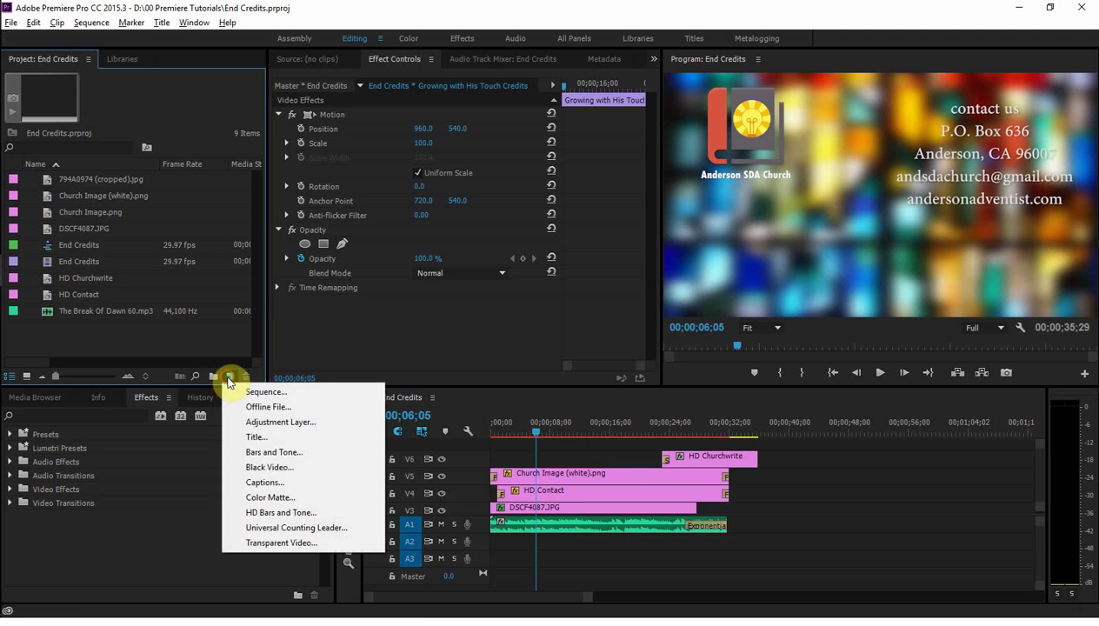
left_click(298, 470)
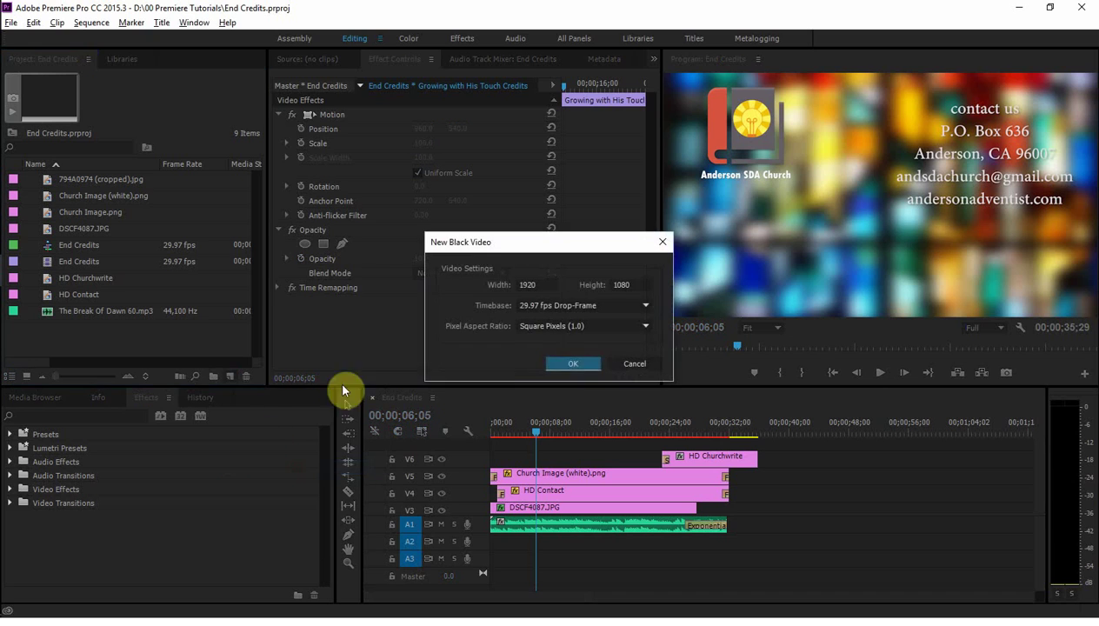
left_click(572, 363)
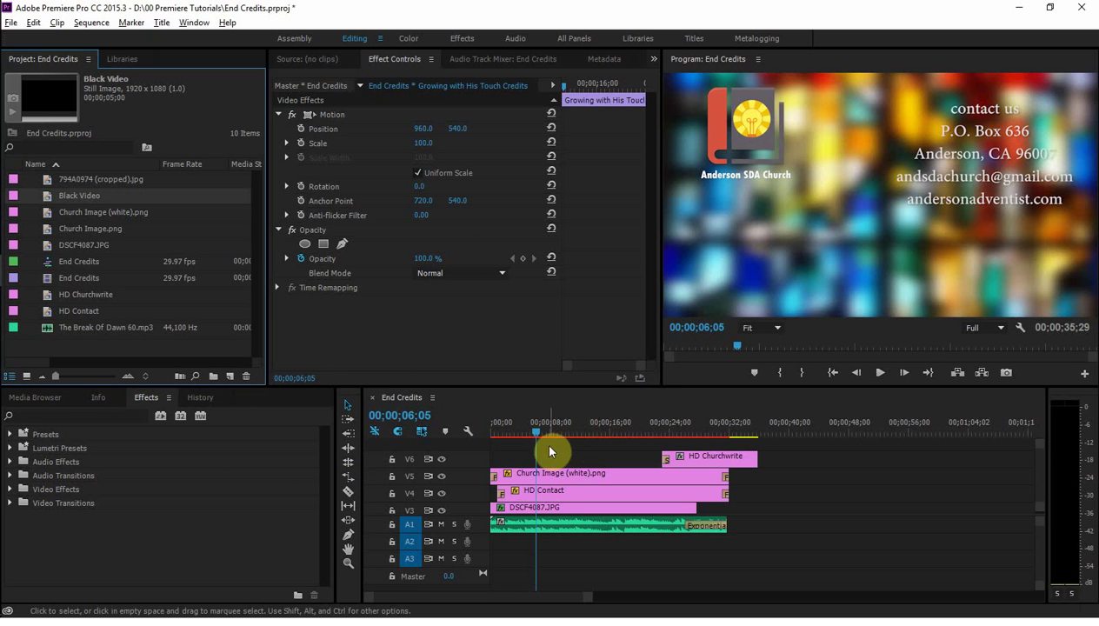
left_click_drag(70, 196, 658, 462)
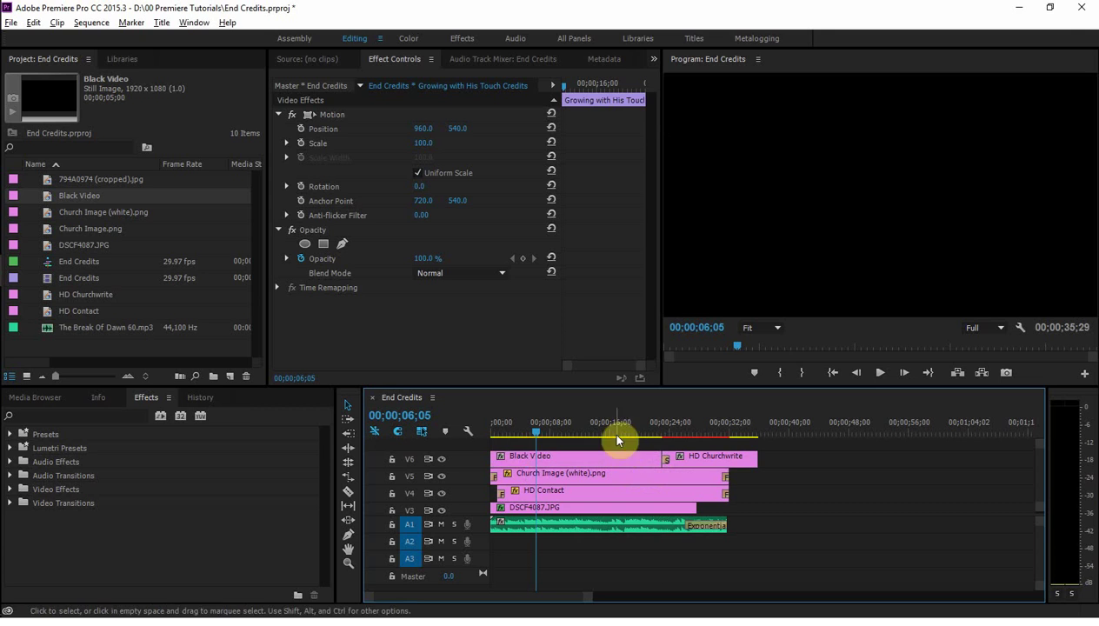
Set the Black Video clip's position to 183, 358 and its scale to 50.
left_click(515, 457)
left_click(392, 140)
left_click(426, 128)
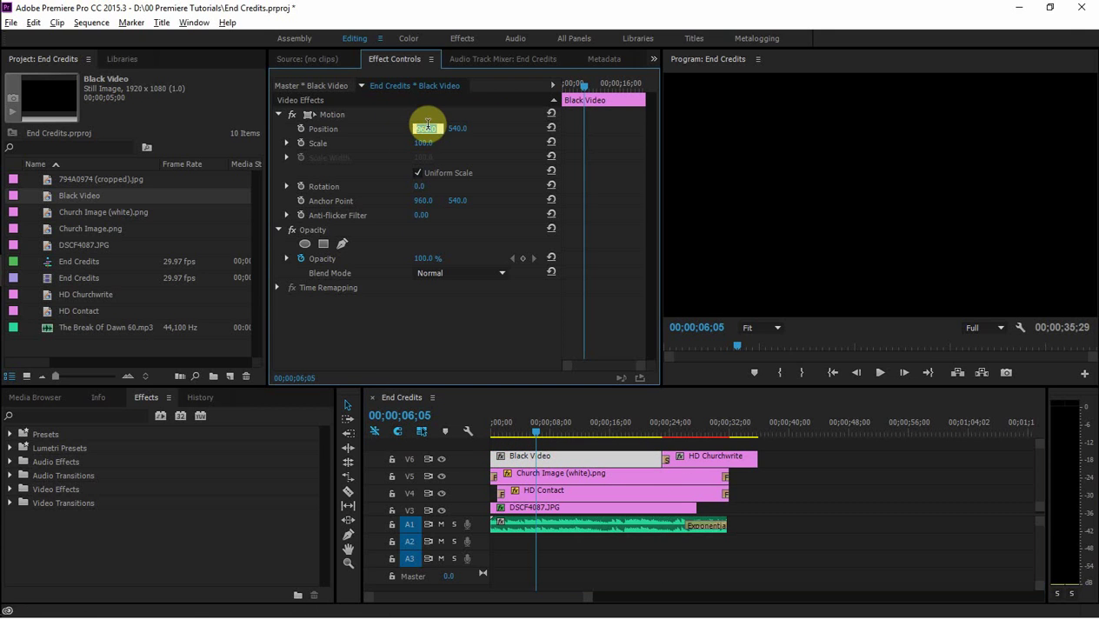
type("183")
key("Tab")
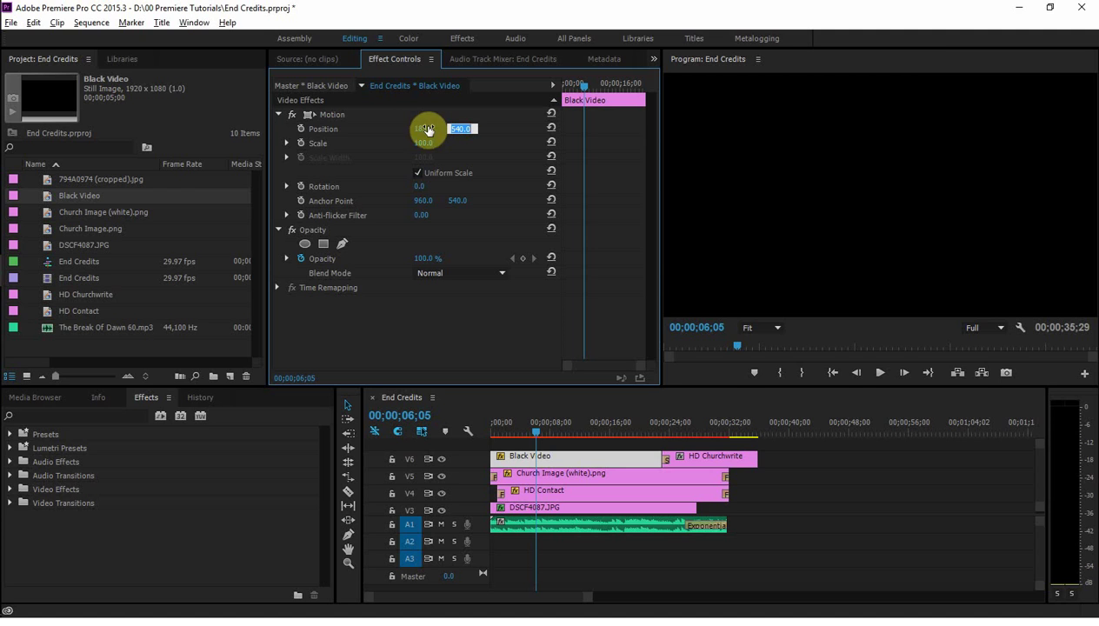
type("358")
key("Tab")
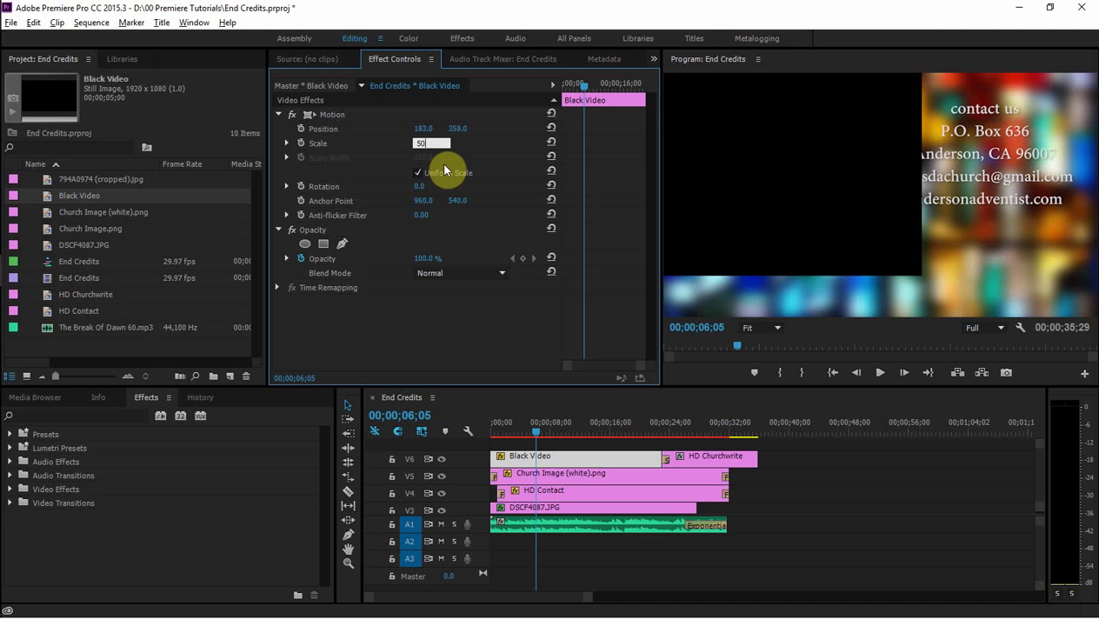
key("Return")
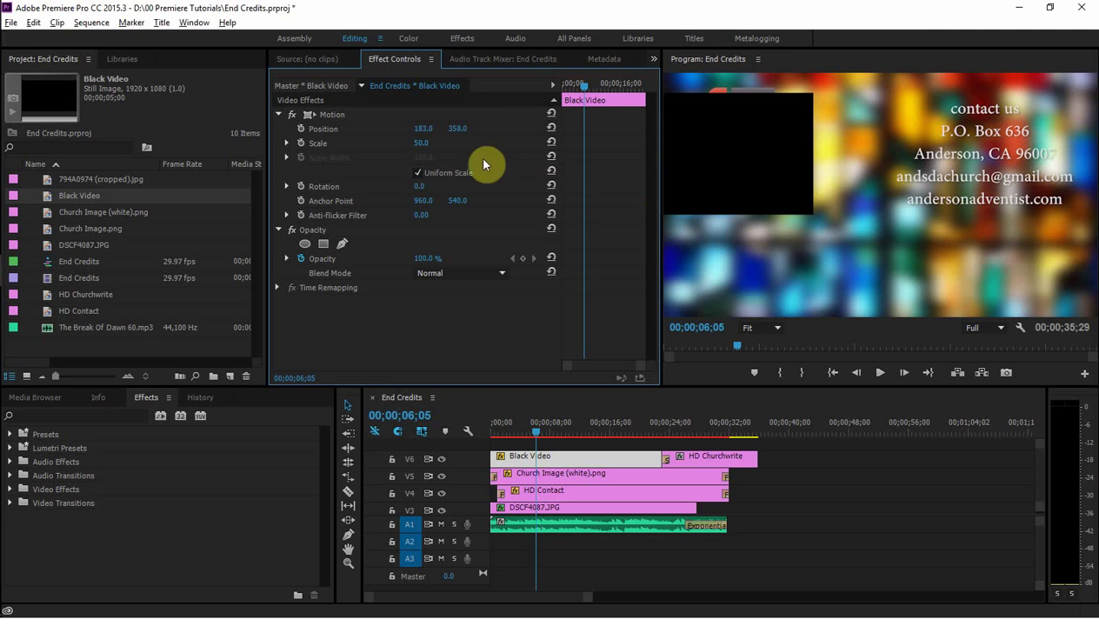
Reset the Black Video clip's position and scale to their defaults.
left_click(424, 129)
left_click(551, 129)
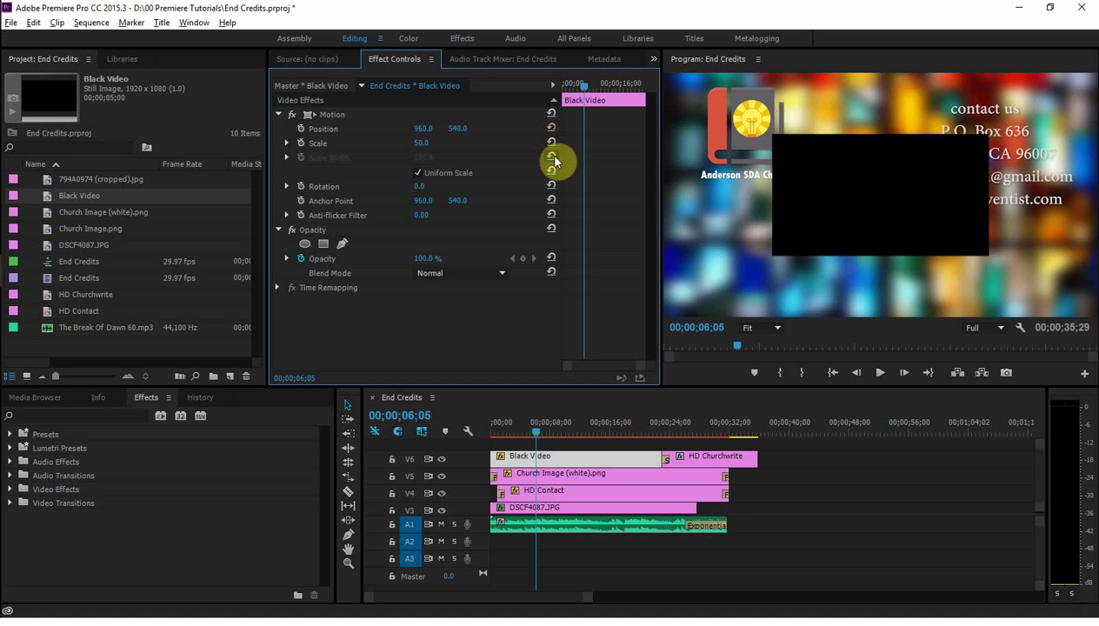
left_click(547, 144)
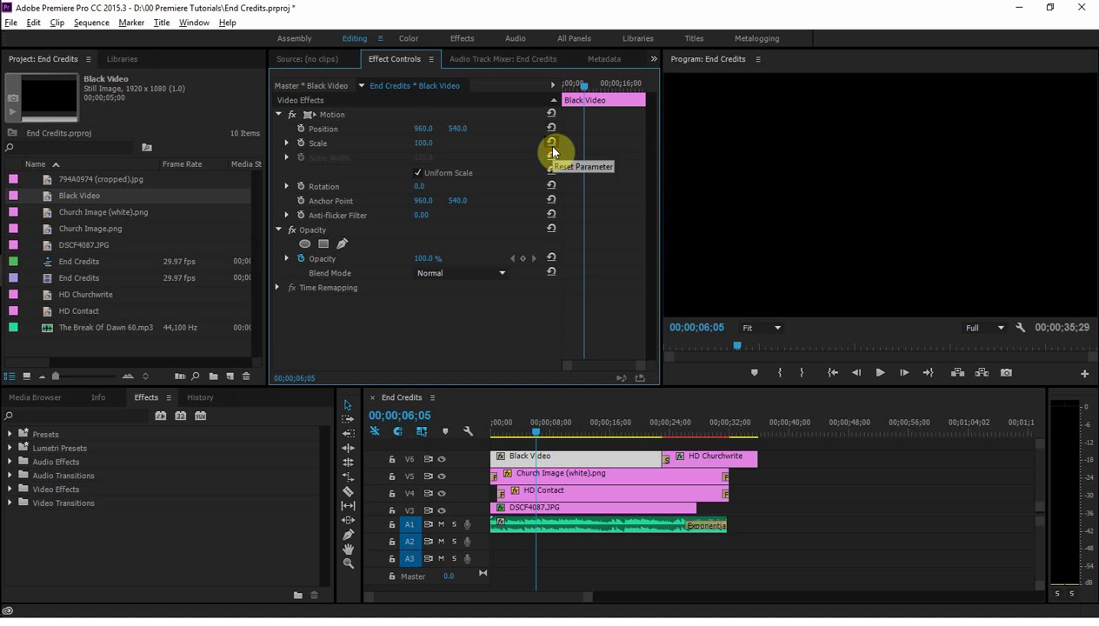
Scale the Black Video clip to 50 and move it to position 477, 813 in the frame's lower-left area.
left_click(430, 142)
type("53")
key("Return")
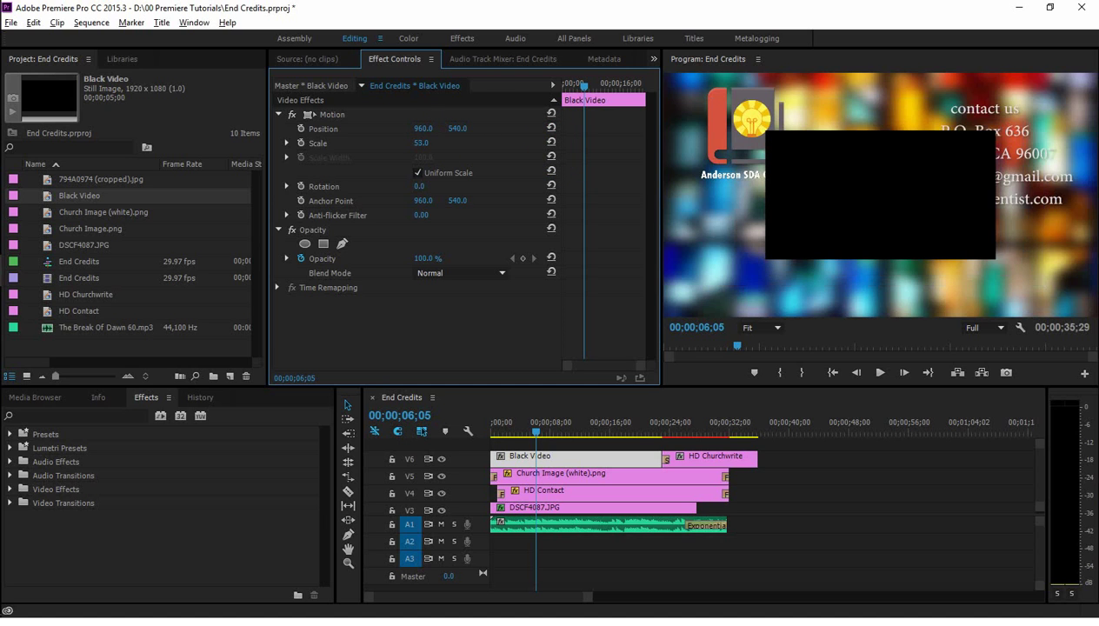
left_click_drag(422, 143, 225, 134)
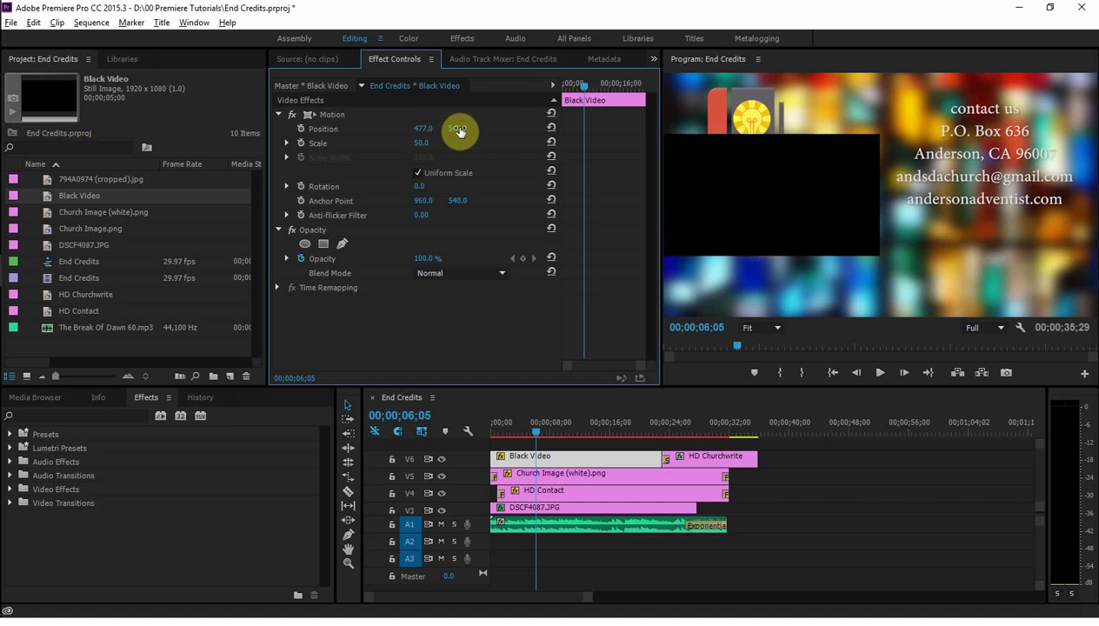
left_click_drag(458, 129, 575, 129)
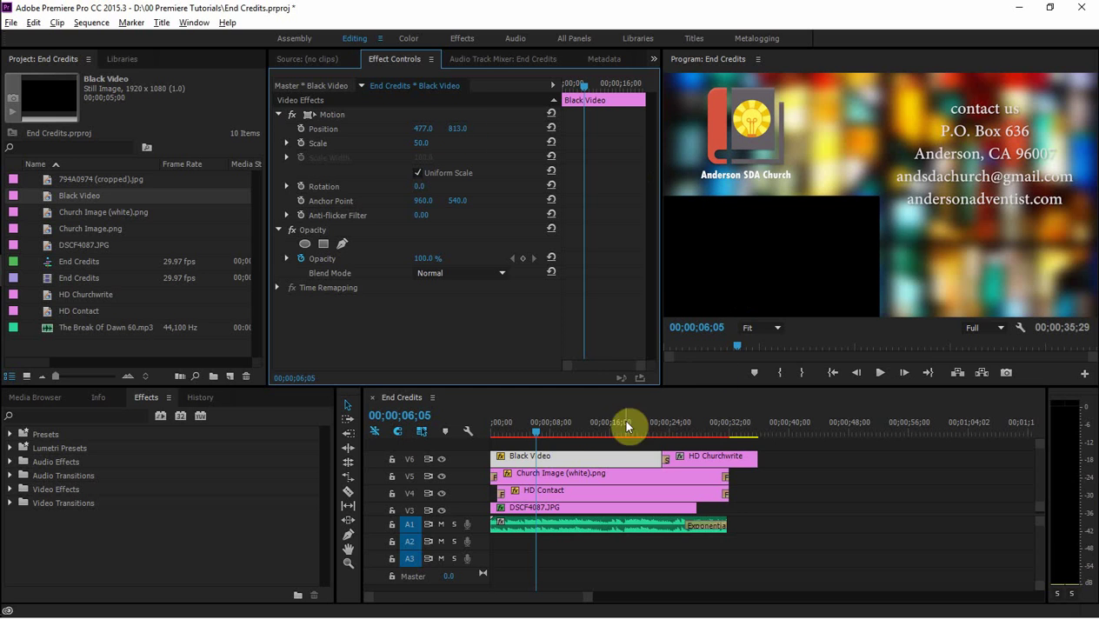
Scrub through the End Credits sequence to check the rolling credits beside the black box, and return to its start.
left_click_drag(532, 428, 581, 435)
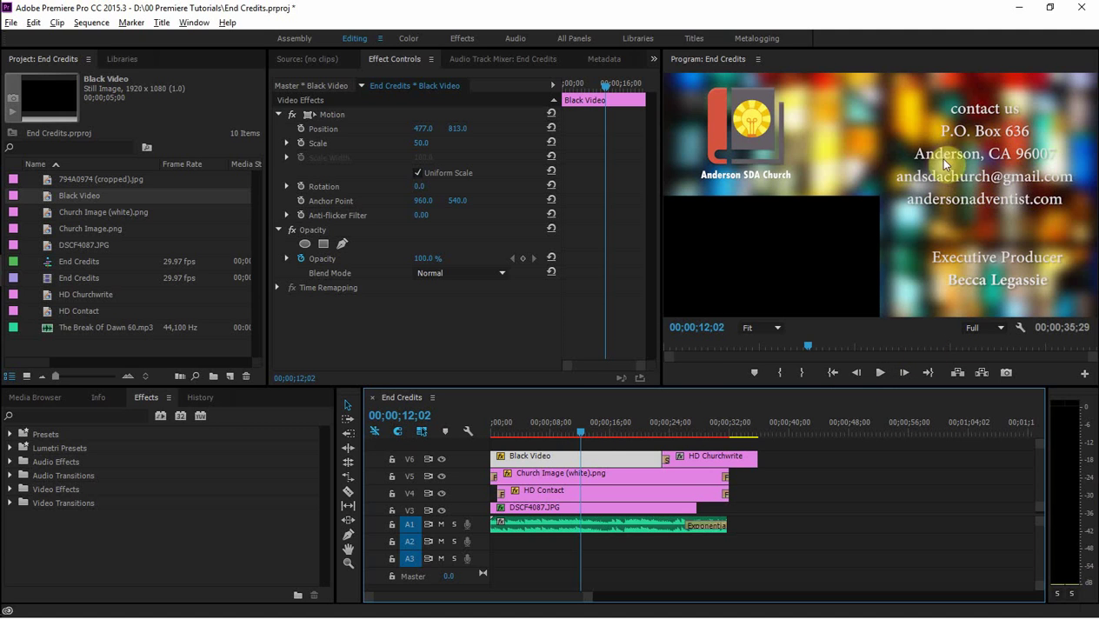
left_click_drag(583, 432, 663, 432)
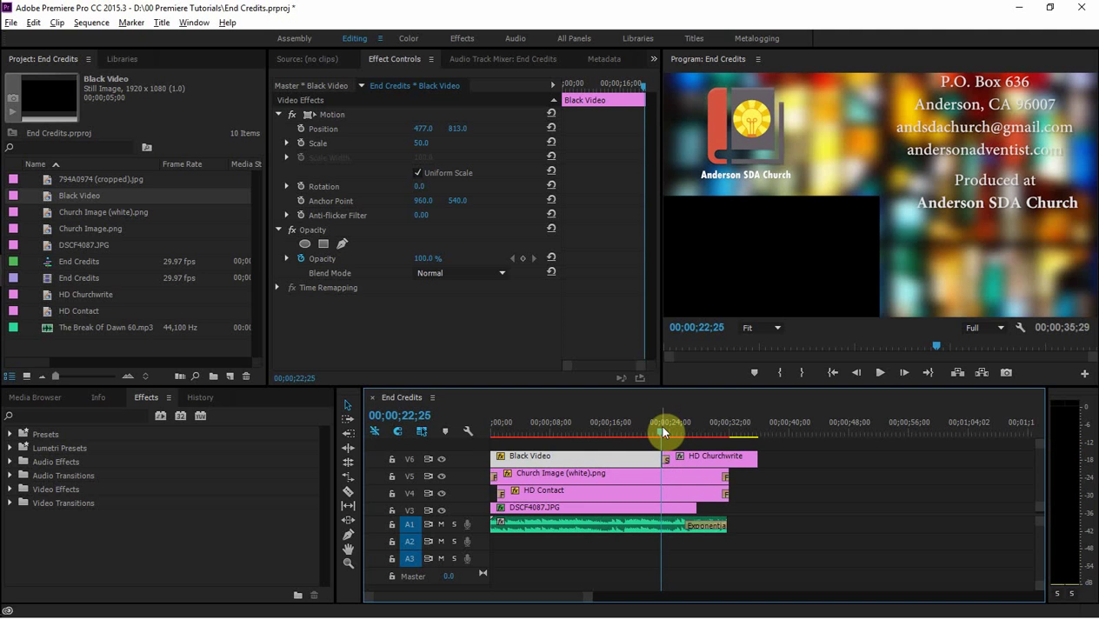
key("Home")
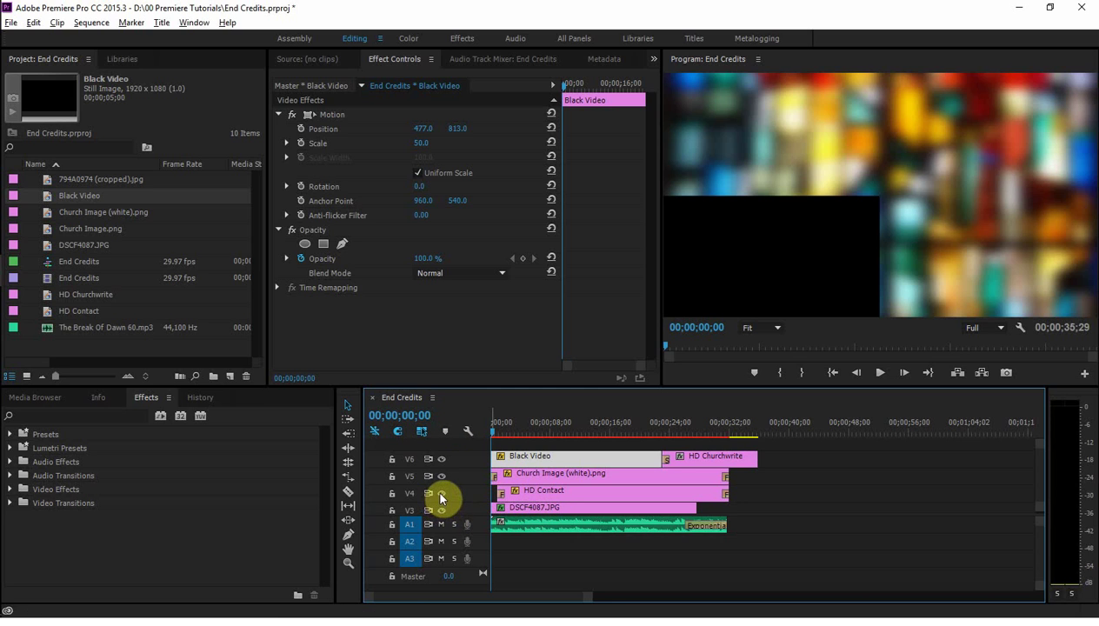
Open the Growing with His Touch Credits title on track V2 in the title editor and close it again.
scroll(1043, 470, "down", 3)
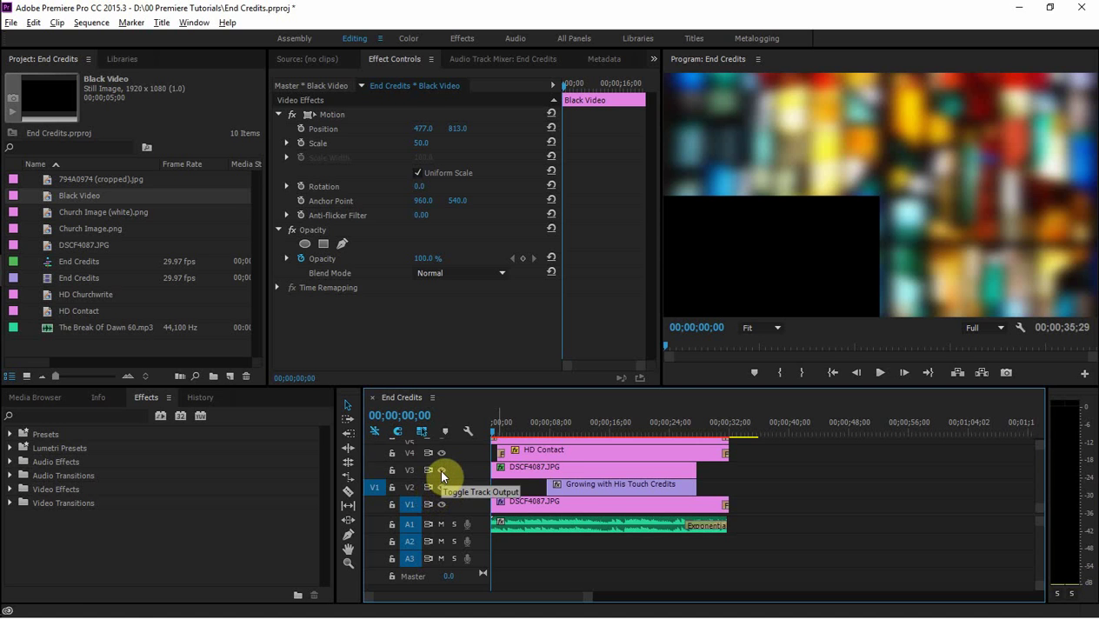
double_click(562, 484)
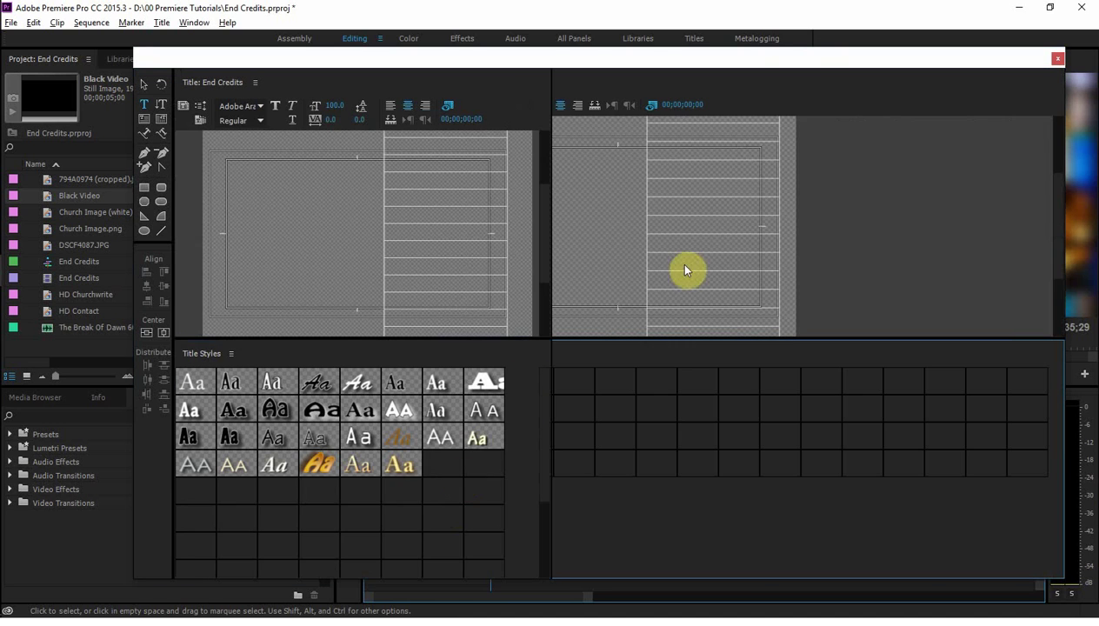
left_click(1058, 58)
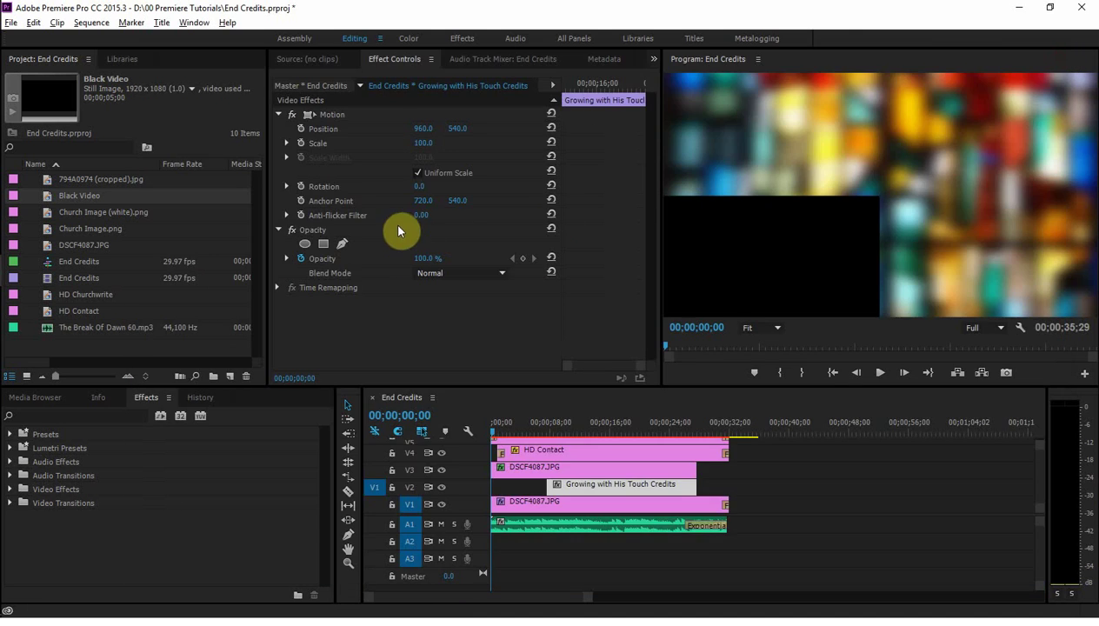
Load the Growing with His Touch Credits clip and the End Credits title in the source monitor to preview them.
left_click(326, 64)
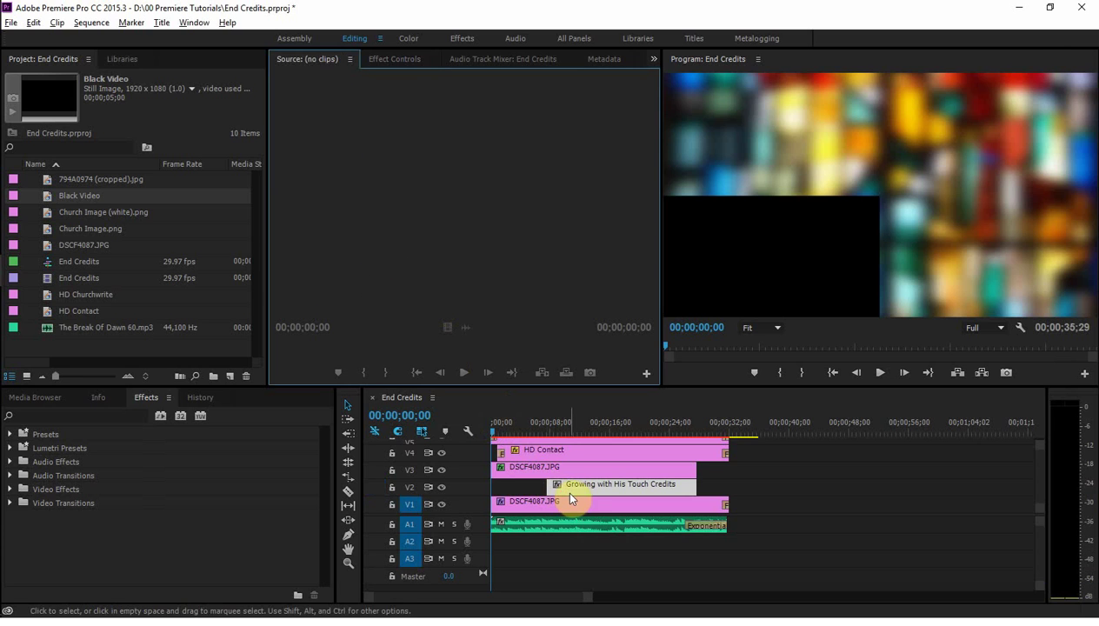
left_click_drag(573, 493, 458, 255)
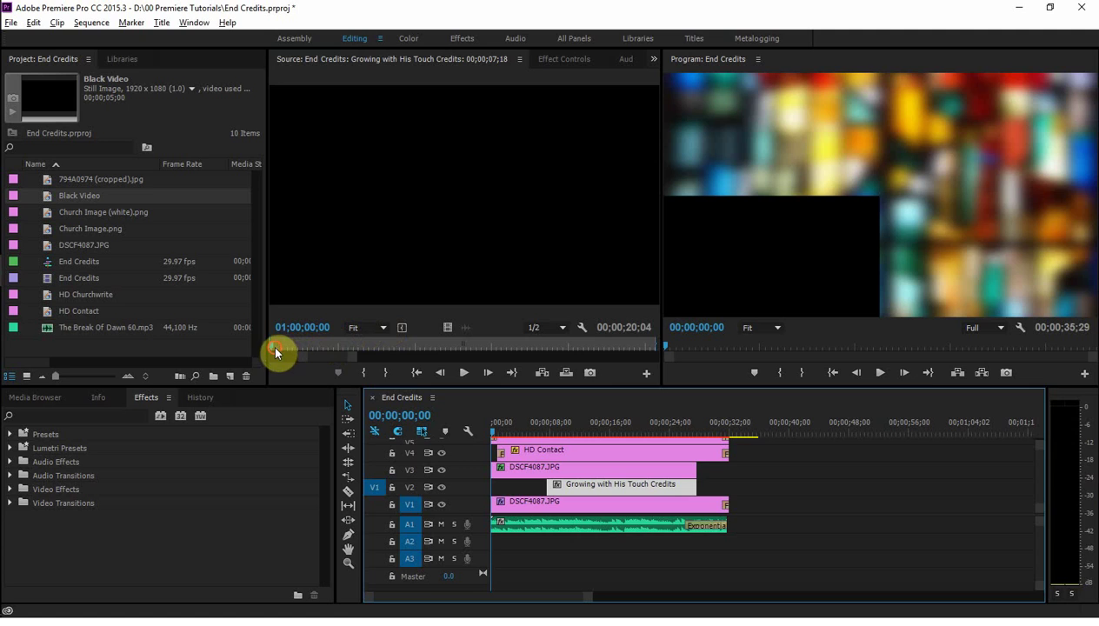
mouse_move(279, 350)
left_mouse_down()
mouse_move(569, 355)
mouse_move(491, 359)
mouse_move(657, 348)
mouse_move(287, 340)
left_mouse_up()
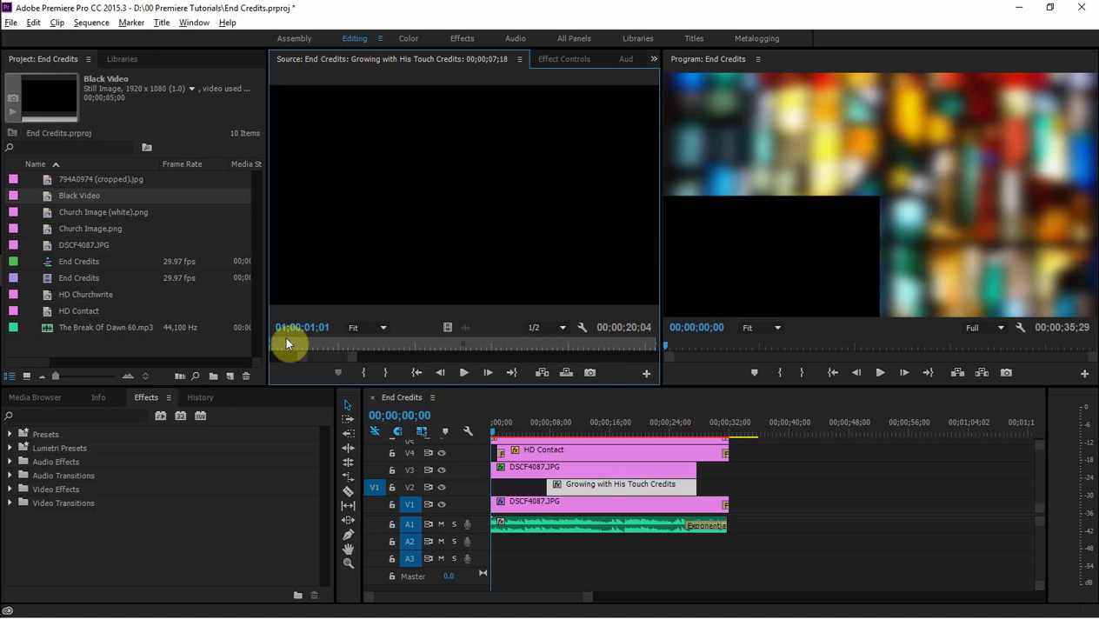
double_click(62, 277)
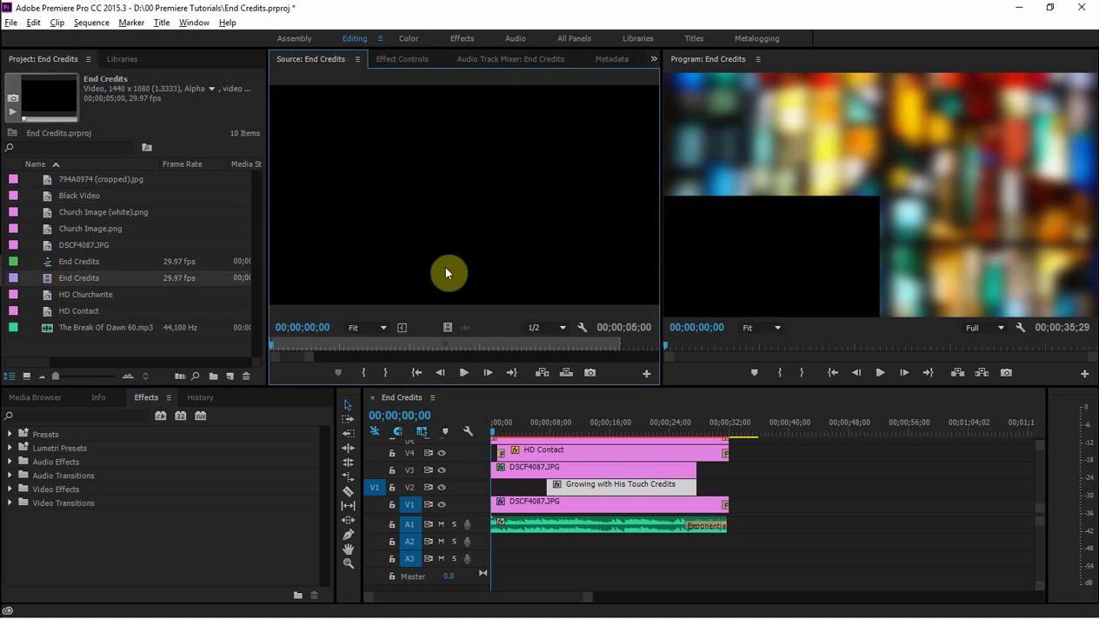
left_click_drag(271, 345, 275, 384)
Create a new sequence named End Credits Remake with the DSLR 1080p30 preset.
left_click(12, 22)
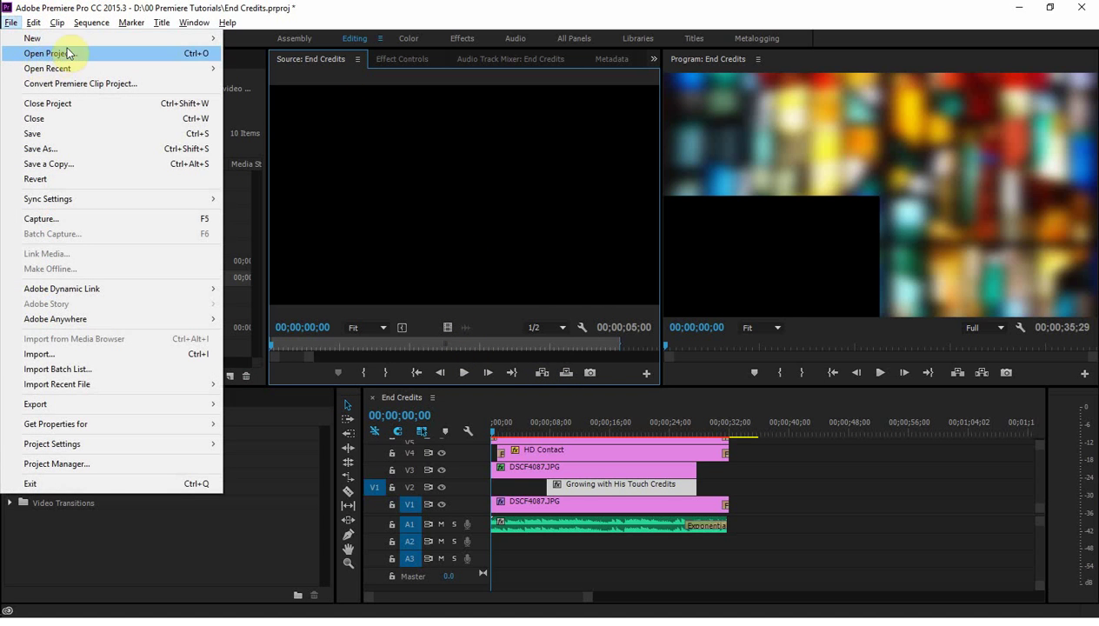
mouse_move(74, 45)
left_click(297, 54)
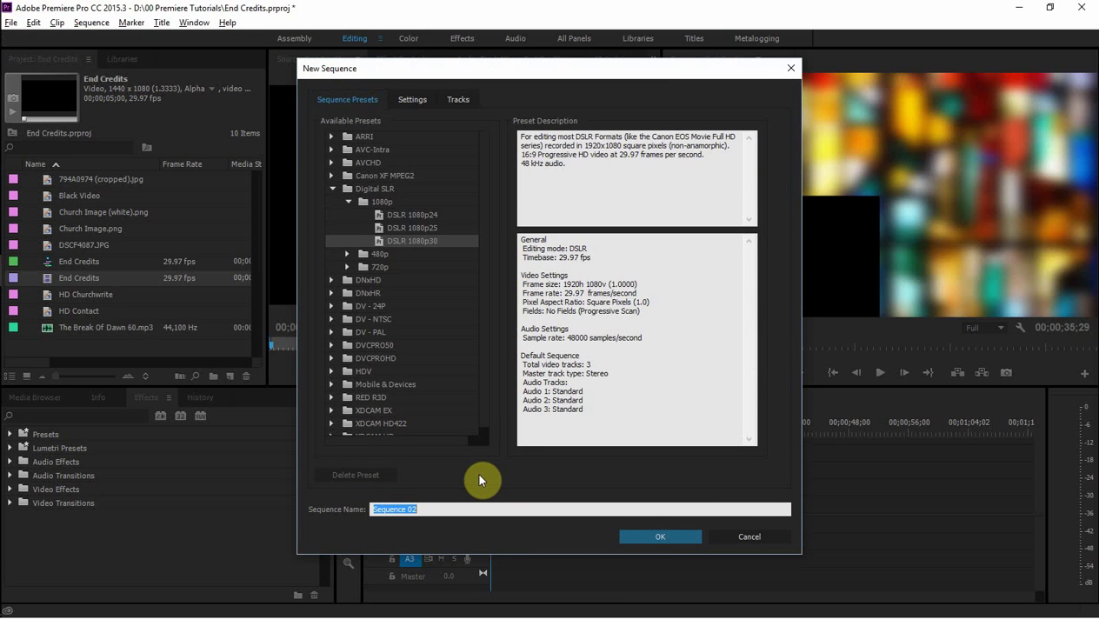
type("End Credits")
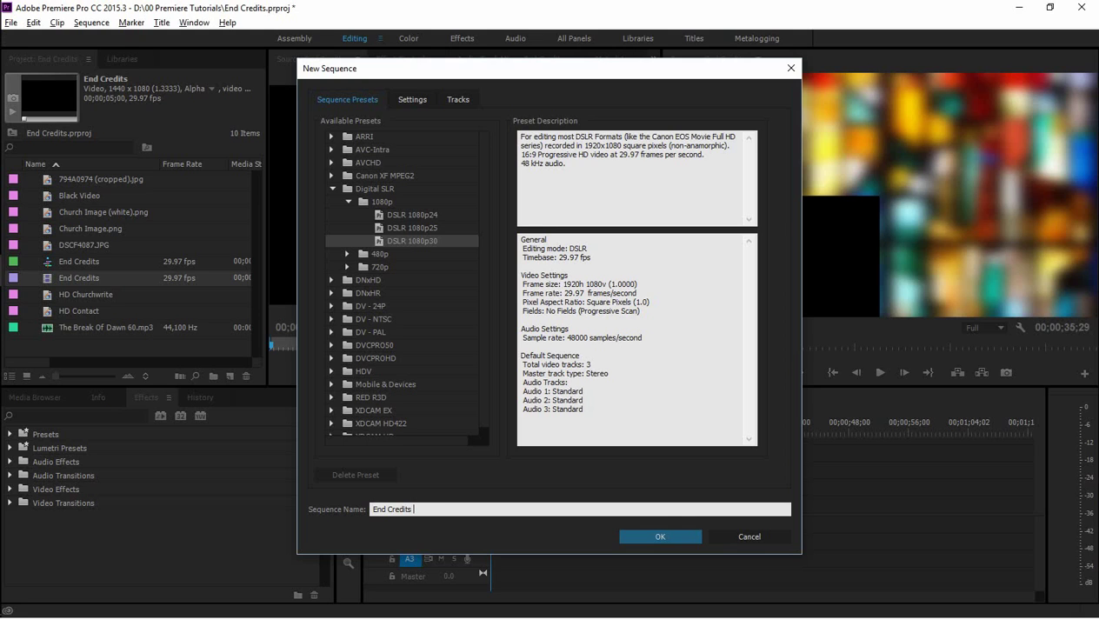
type("emake")
left_click(654, 538)
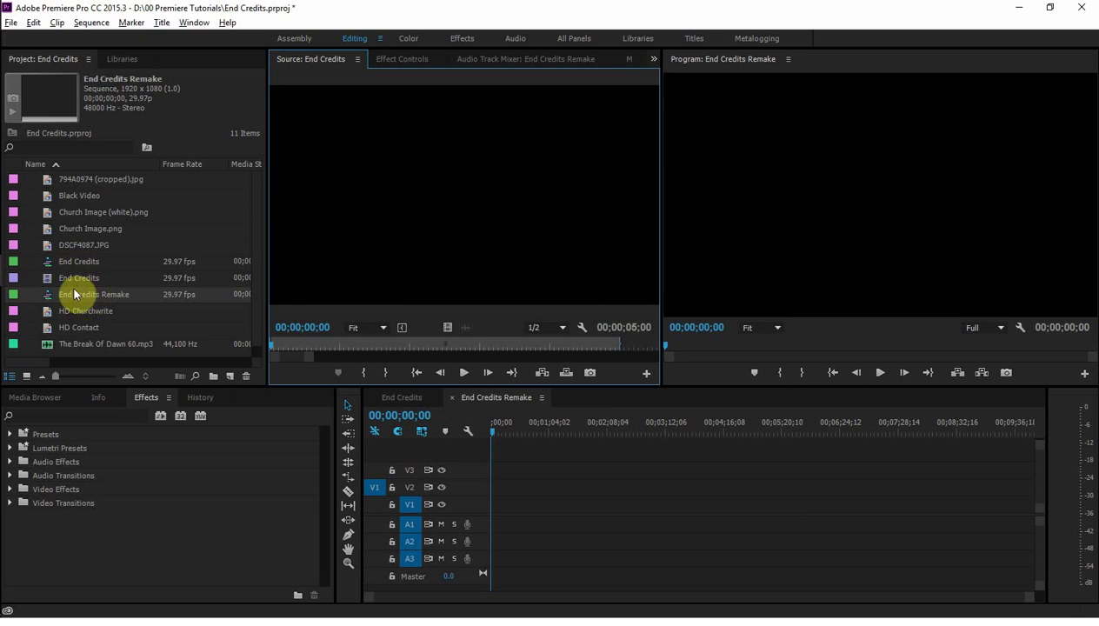
Open the End Credits title from the project in the title editor.
left_click(54, 261)
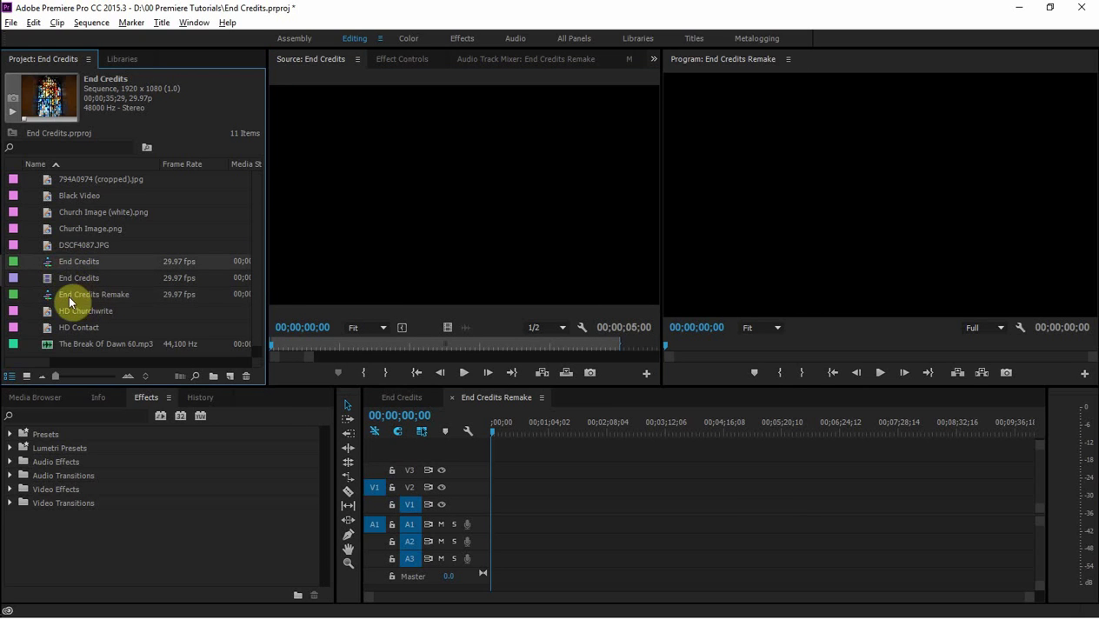
left_click(57, 293)
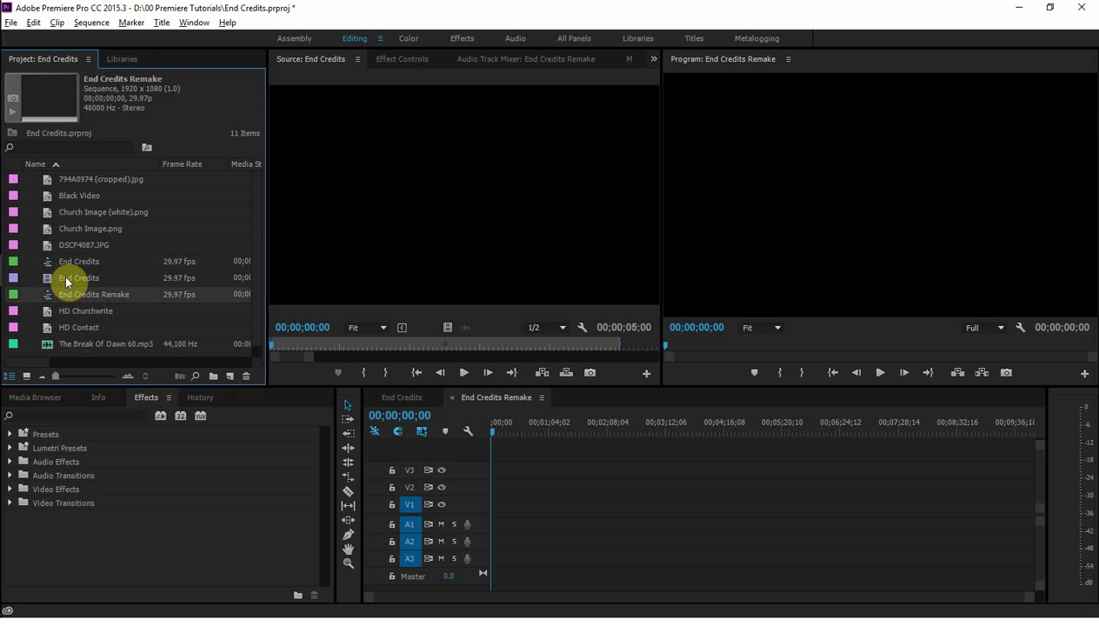
double_click(66, 280)
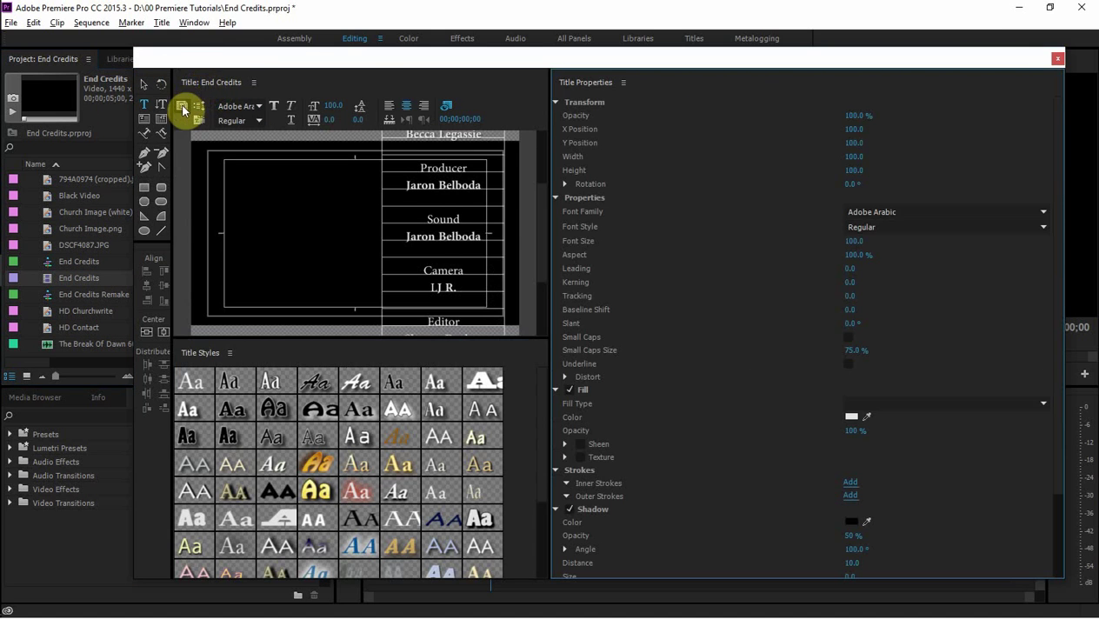
Create a new title named Credit Test based on the current End Credits title and close the title editor.
left_click(182, 108)
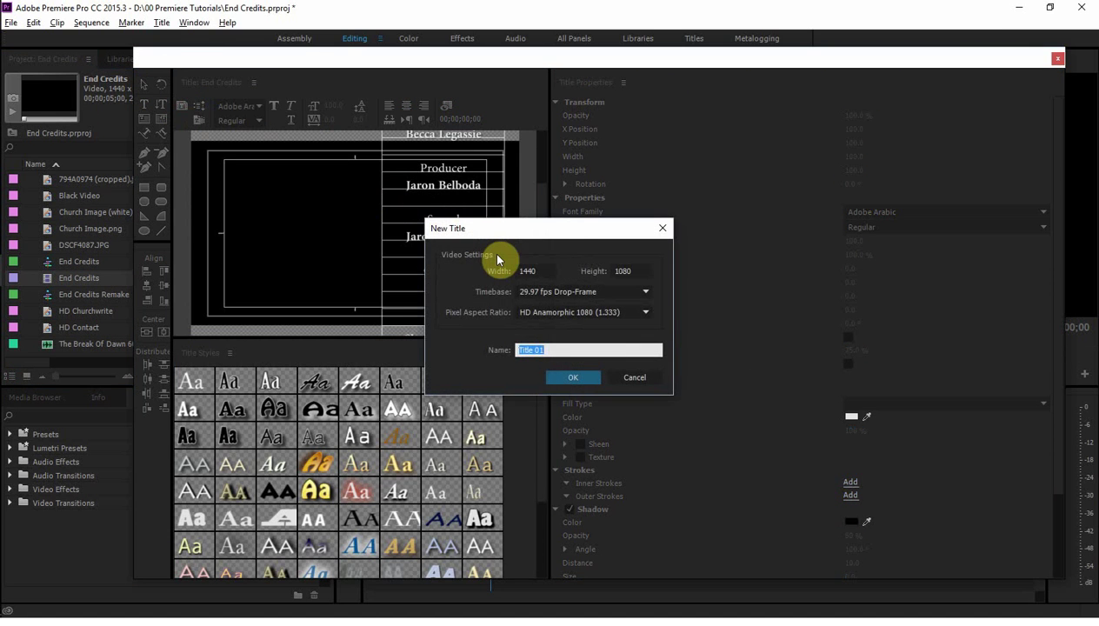
type("Ce")
type("redit Te")
type("st")
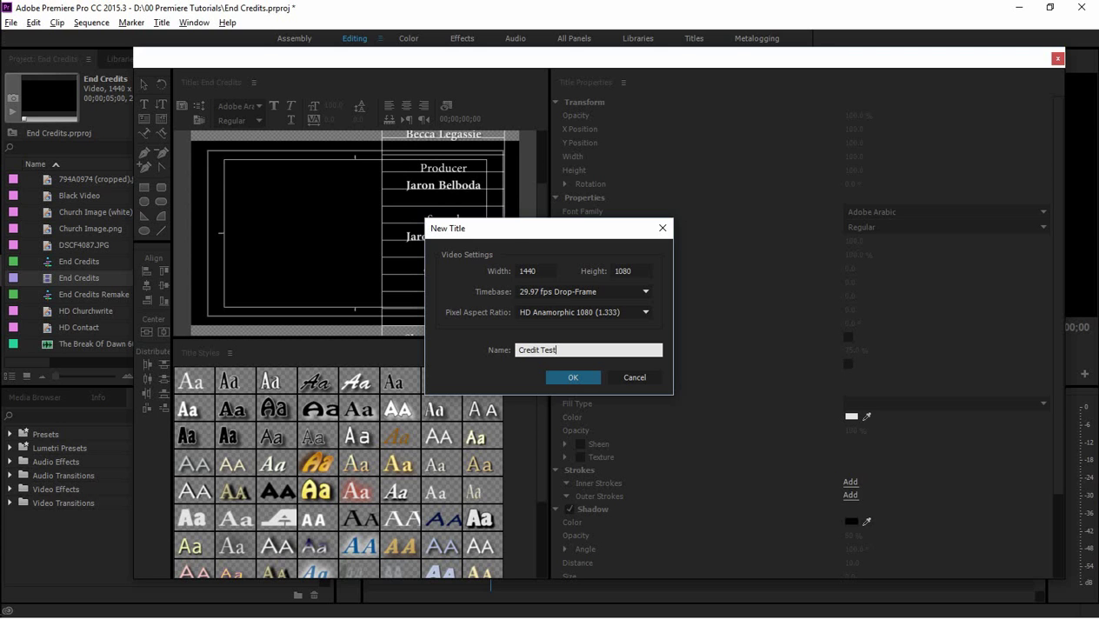
left_click(566, 379)
left_click(1058, 58)
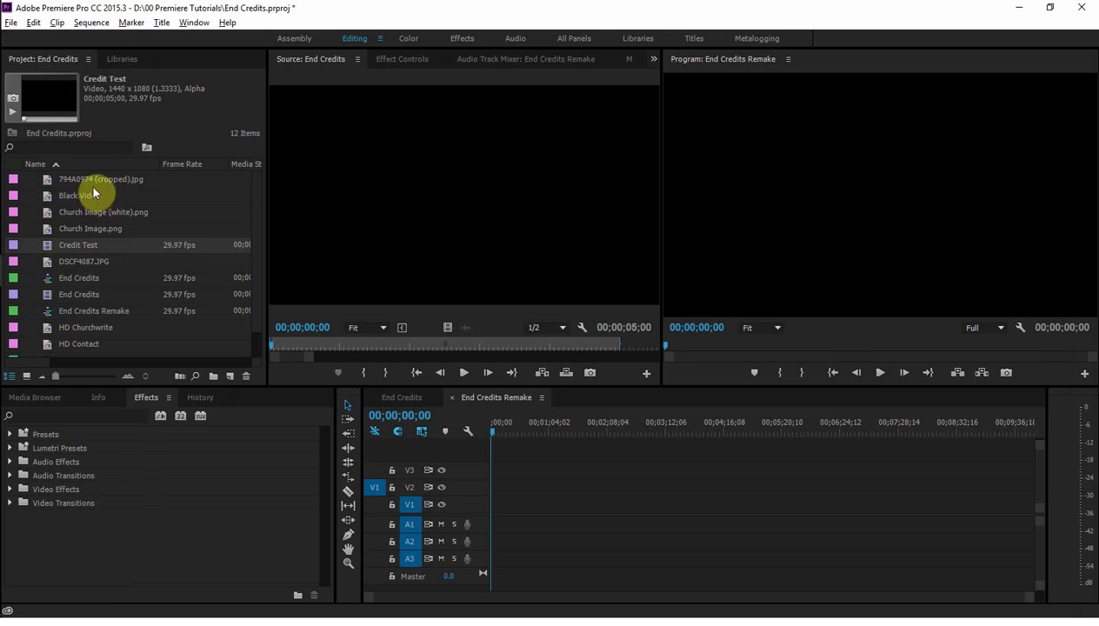
Create two new bins in the project and move the nested one out to the project's top level.
left_click(213, 376)
left_click(213, 376)
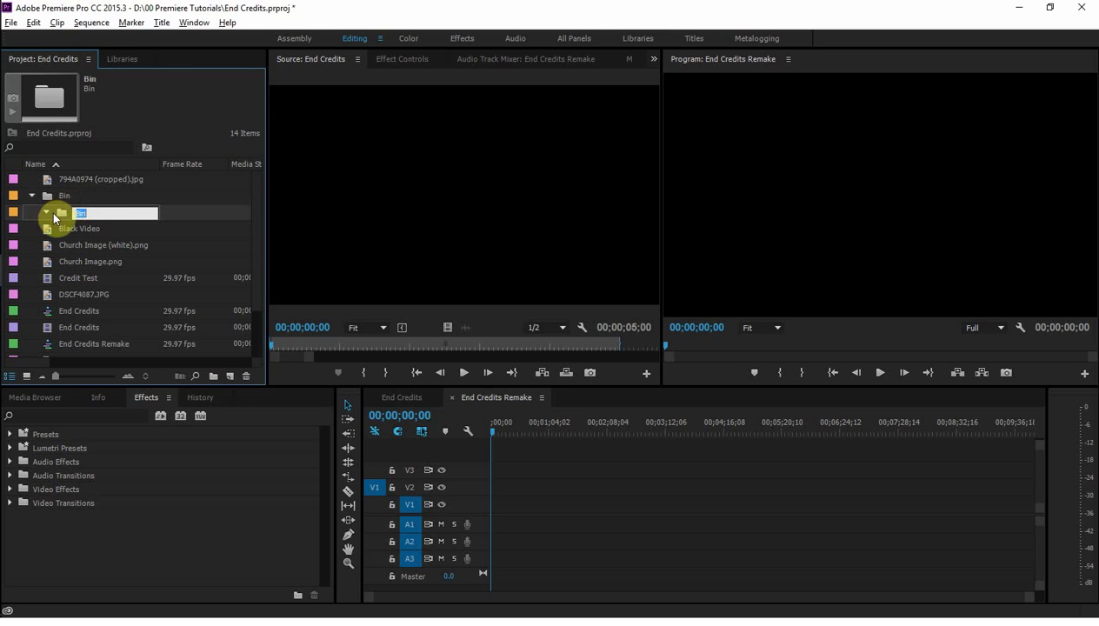
mouse_move(54, 215)
left_mouse_down()
mouse_move(48, 253)
mouse_move(45, 221)
left_mouse_up()
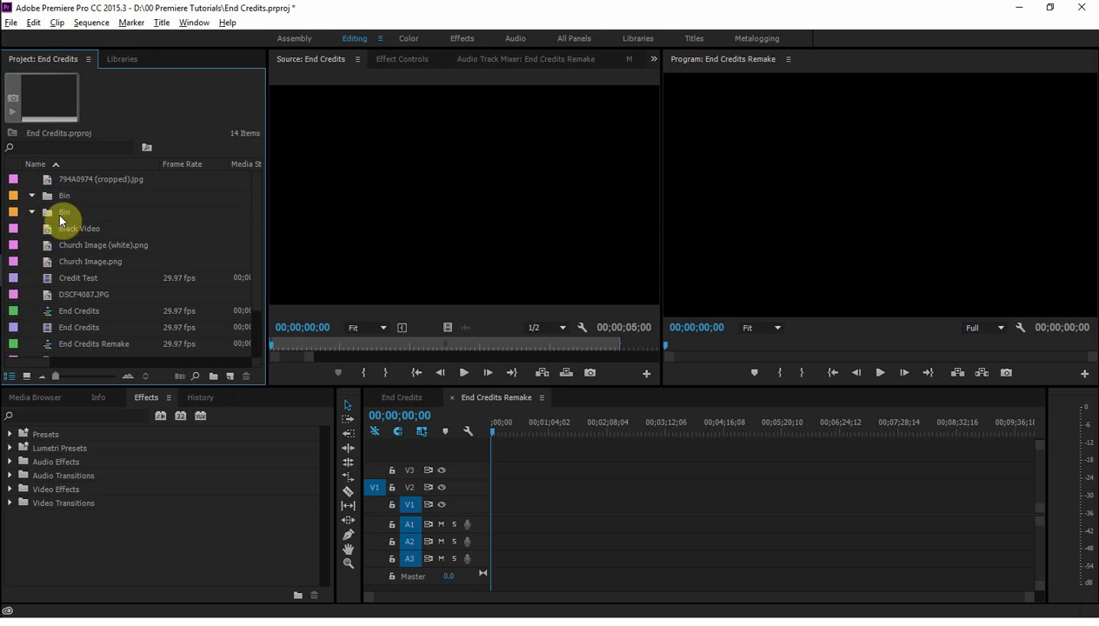
left_click(62, 210)
Rename the two new bins Old Credits and New Credits.
right_click(62, 193)
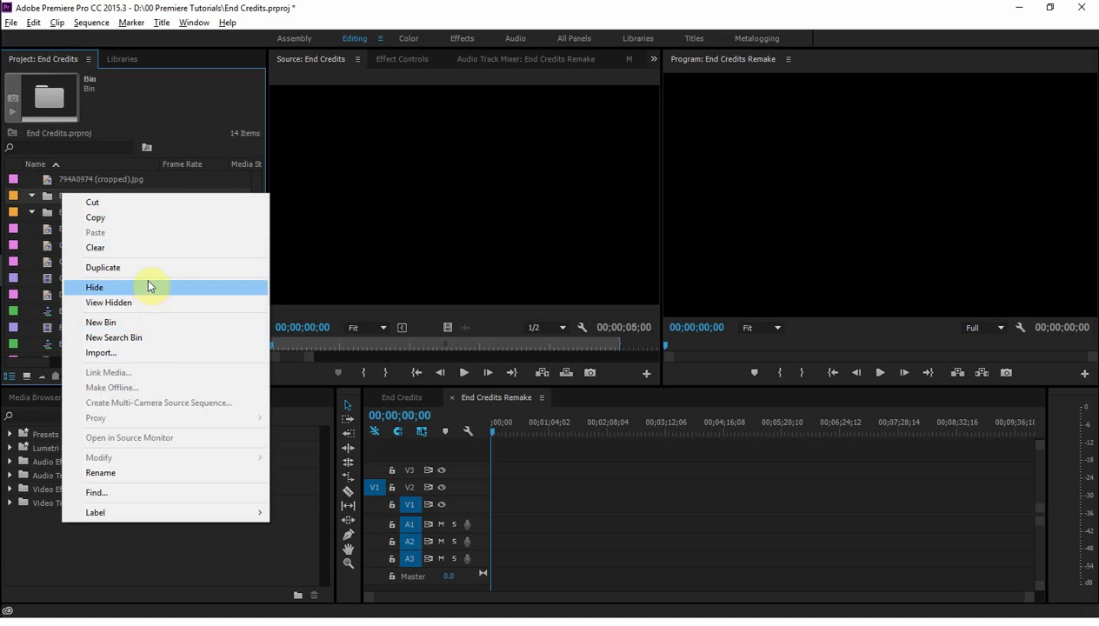
left_click(141, 473)
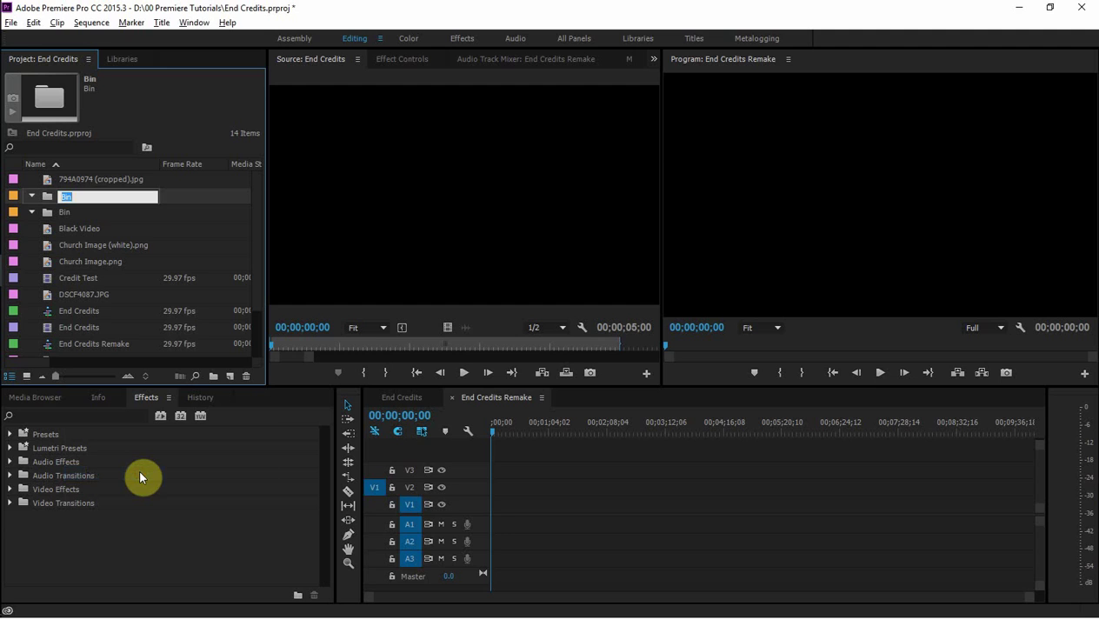
type("Old Credits")
key("Tab")
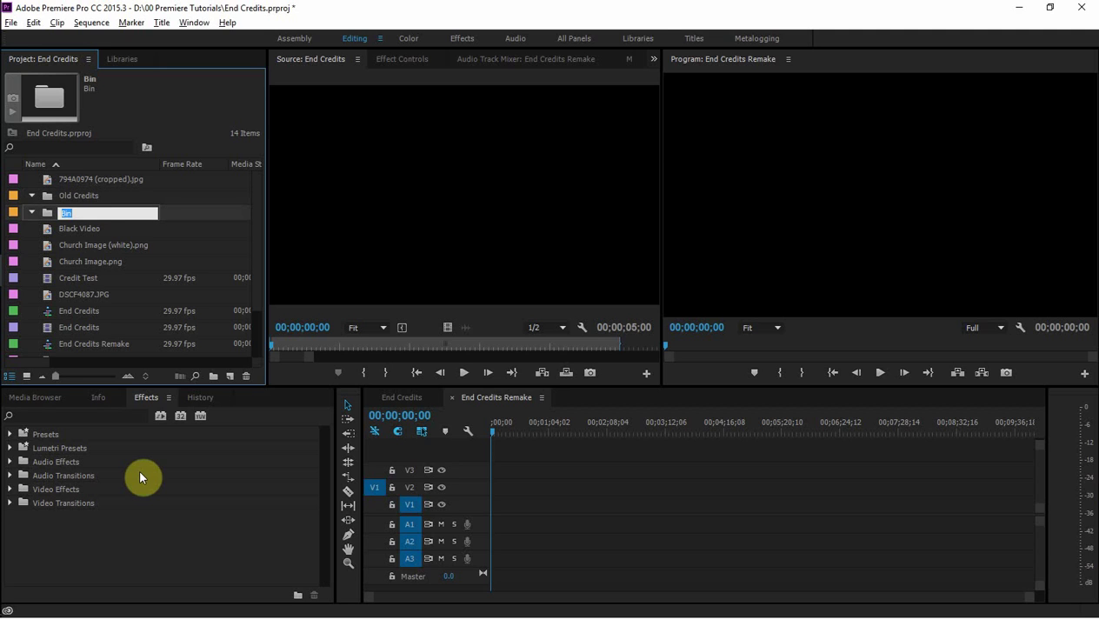
type("New Credits")
key("Tab")
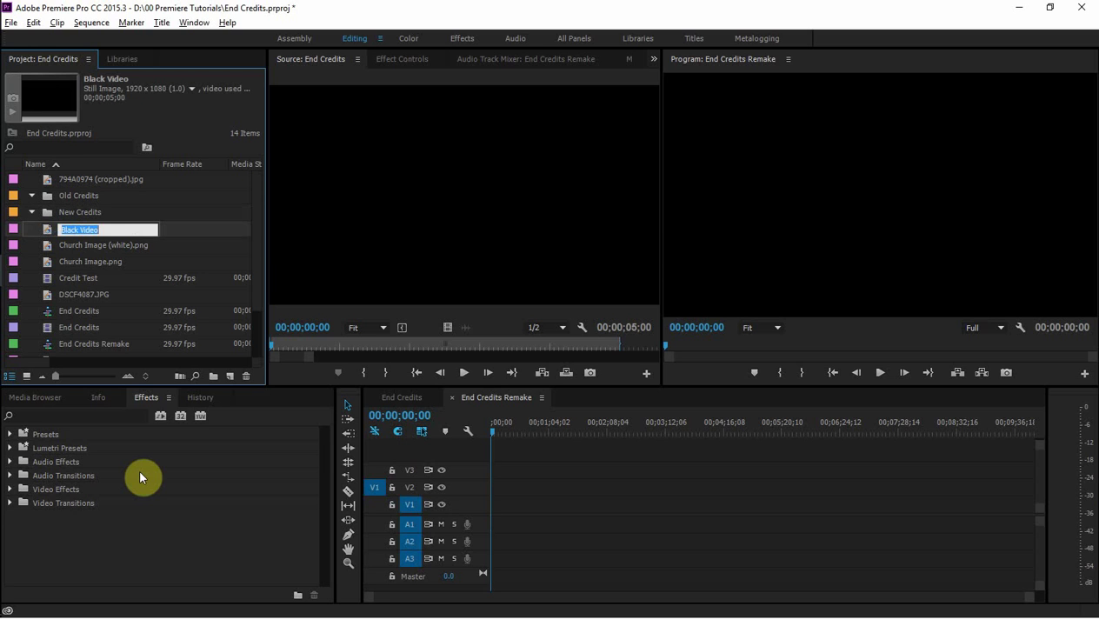
left_click(47, 180)
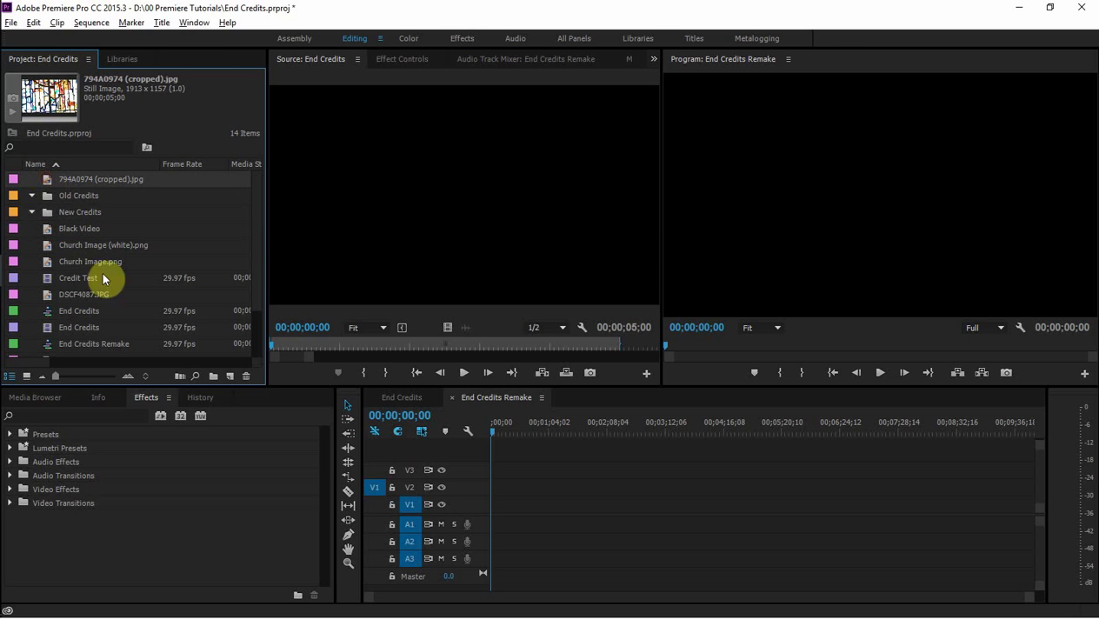
Move both Church Image files, the End Credits title, HD Churchwrite, HD Contact and The Break Of Dawn audio into Old Credits and collapse the bin.
left_click(69, 247)
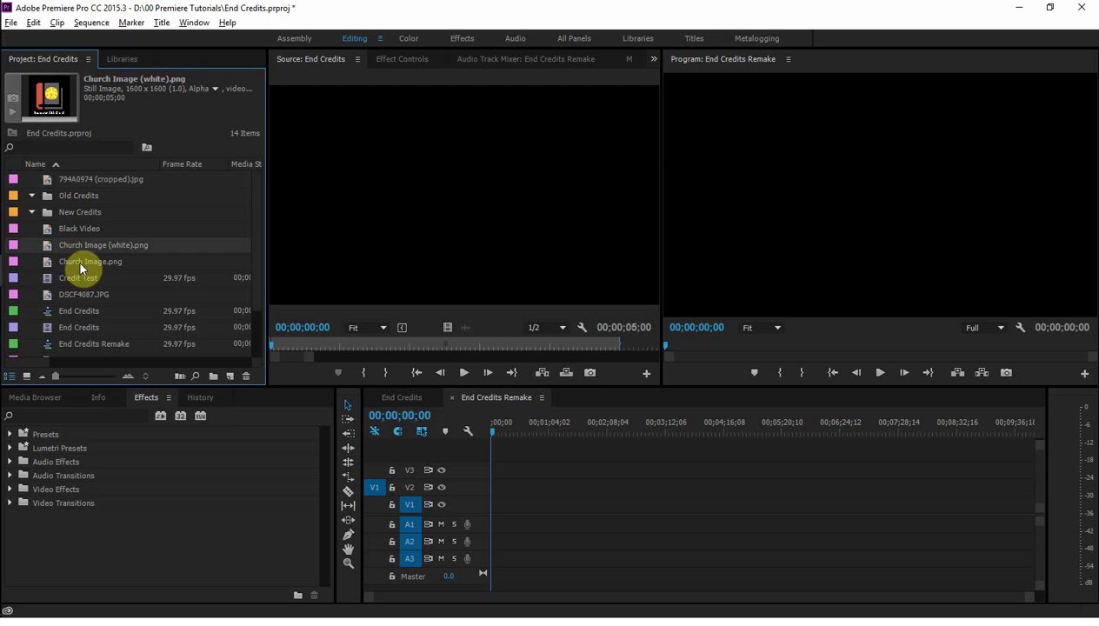
left_click(79, 260, "ctrl")
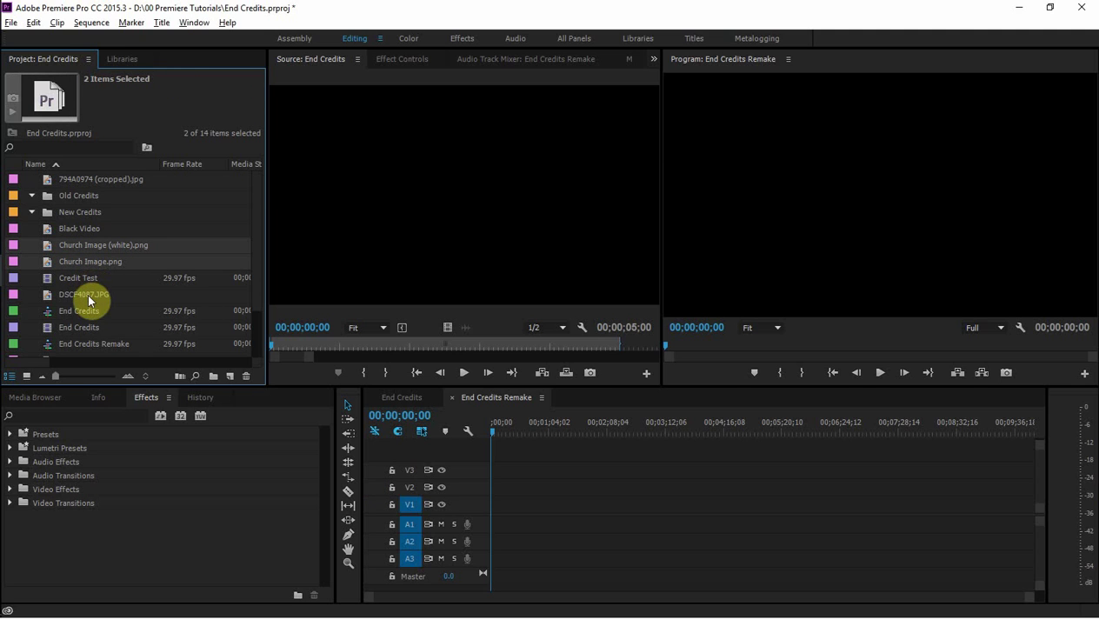
left_click(89, 297, "ctrl")
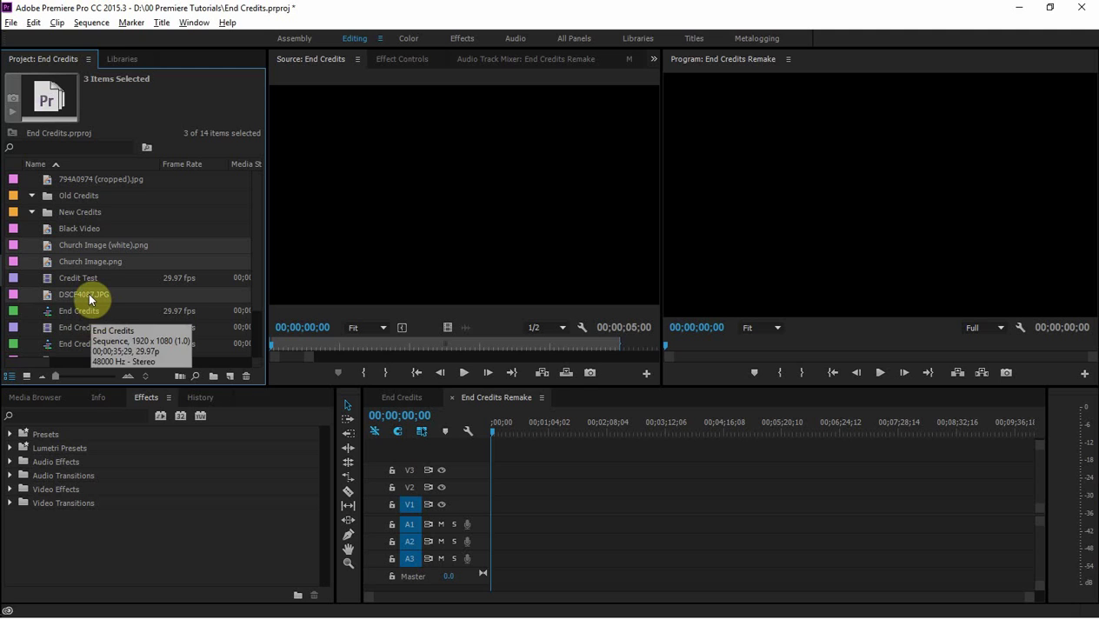
left_click(87, 297, "ctrl")
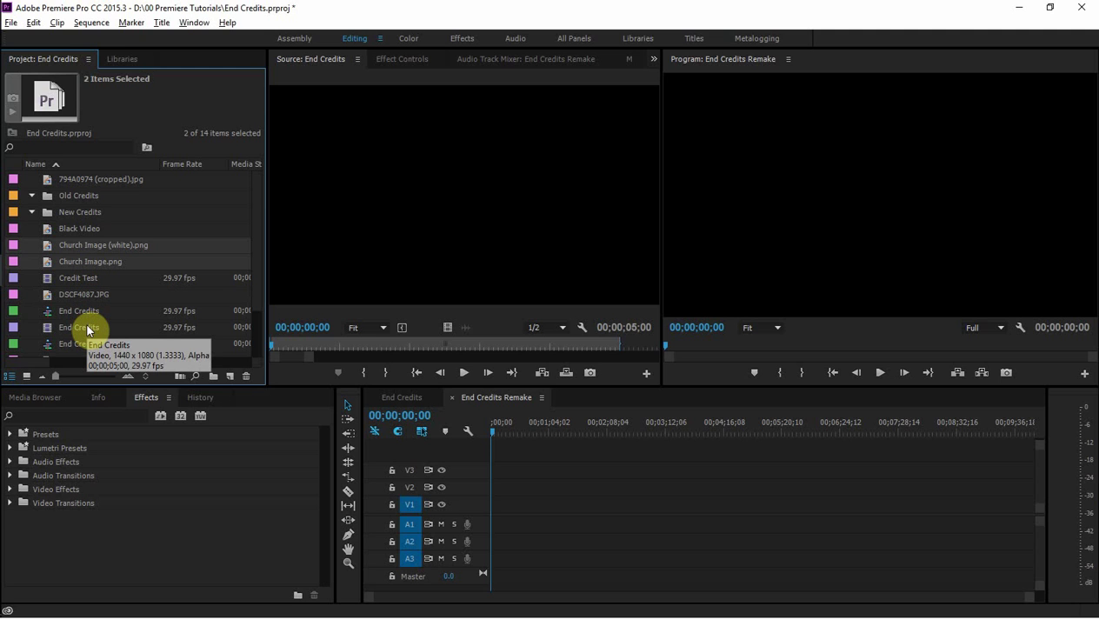
left_click(97, 345, "ctrl")
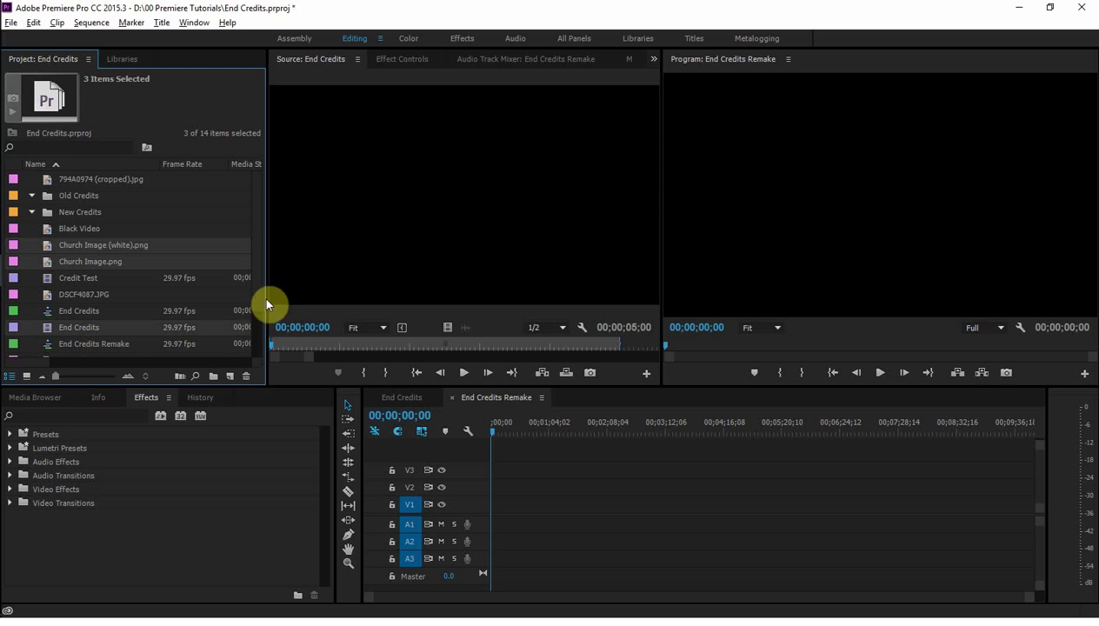
left_click_drag(256, 283, 255, 251)
left_click(100, 330, "ctrl")
left_click(79, 347, "ctrl")
left_click(121, 345, "ctrl")
left_click_drag(79, 239, 81, 200)
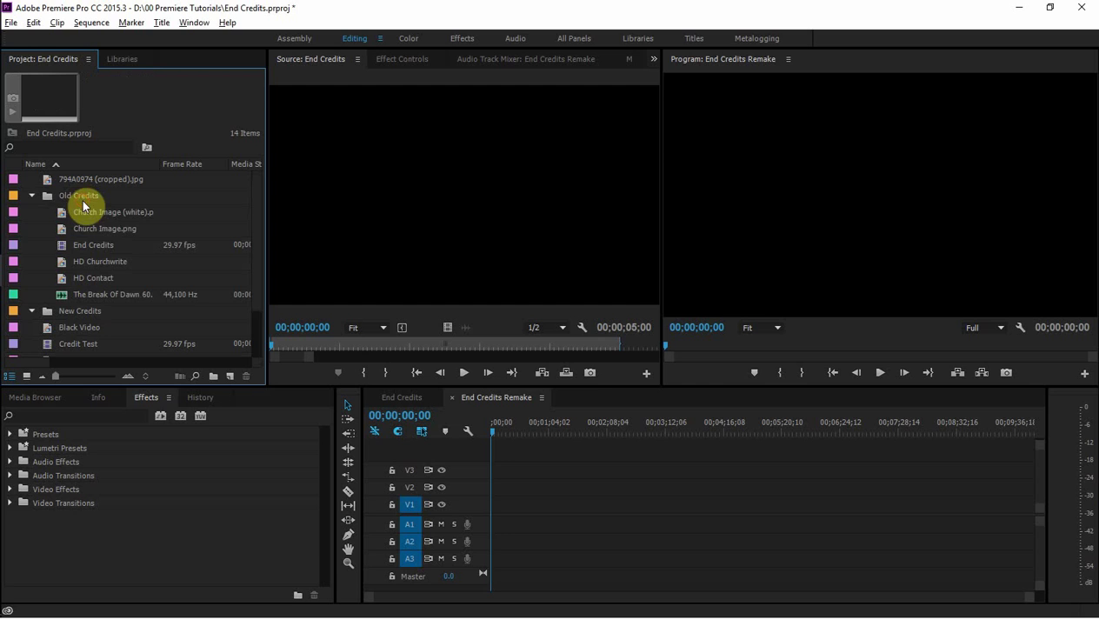
left_click(33, 194)
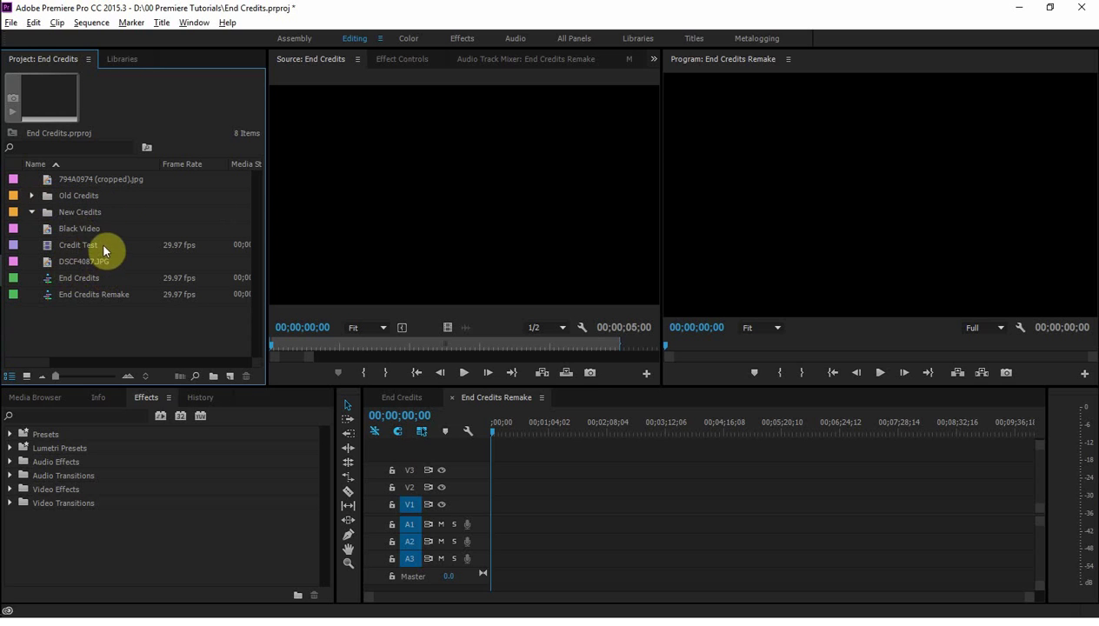
Move 794A0974 (cropped).jpg, Black Video and DSCF4087.JPG into the New Credits bin and collapse it.
left_click(68, 233)
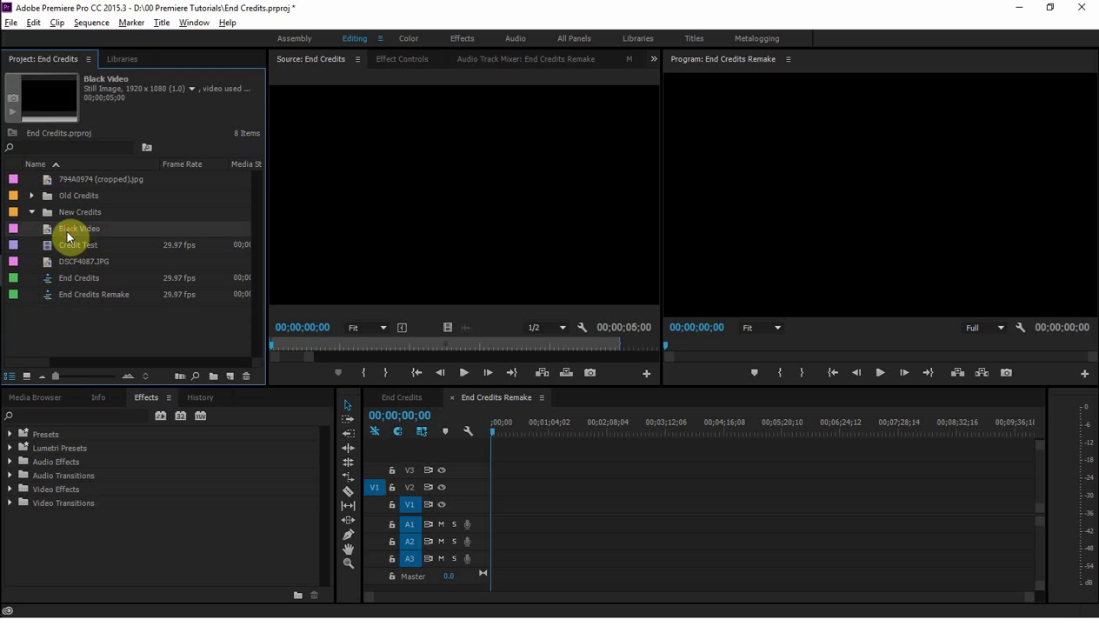
left_click(90, 181)
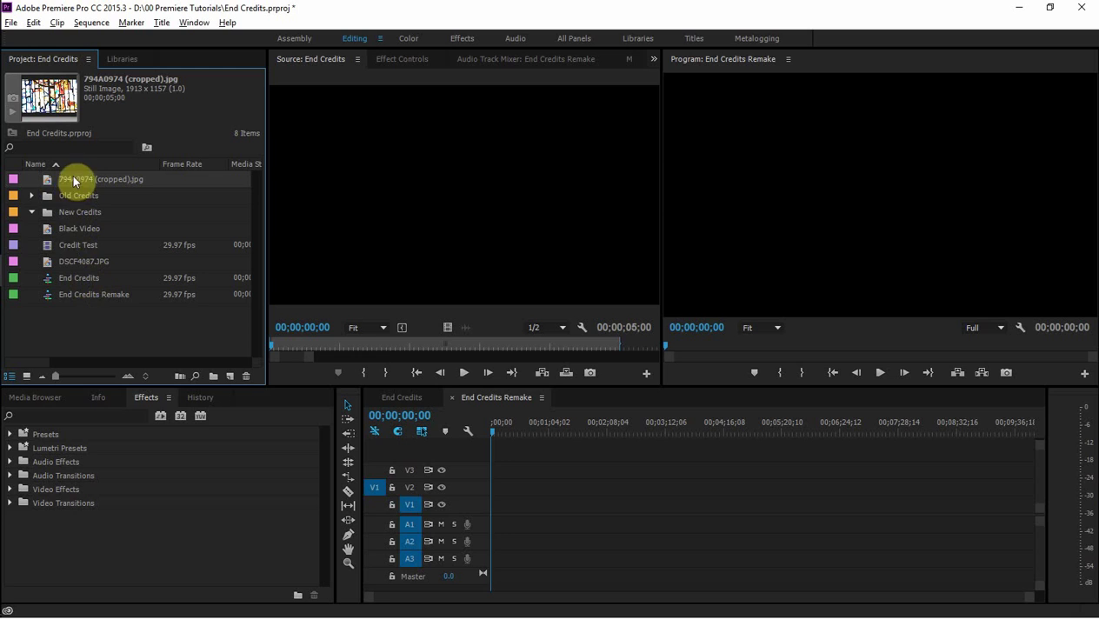
left_click(81, 263, "ctrl")
left_click(78, 232, "ctrl")
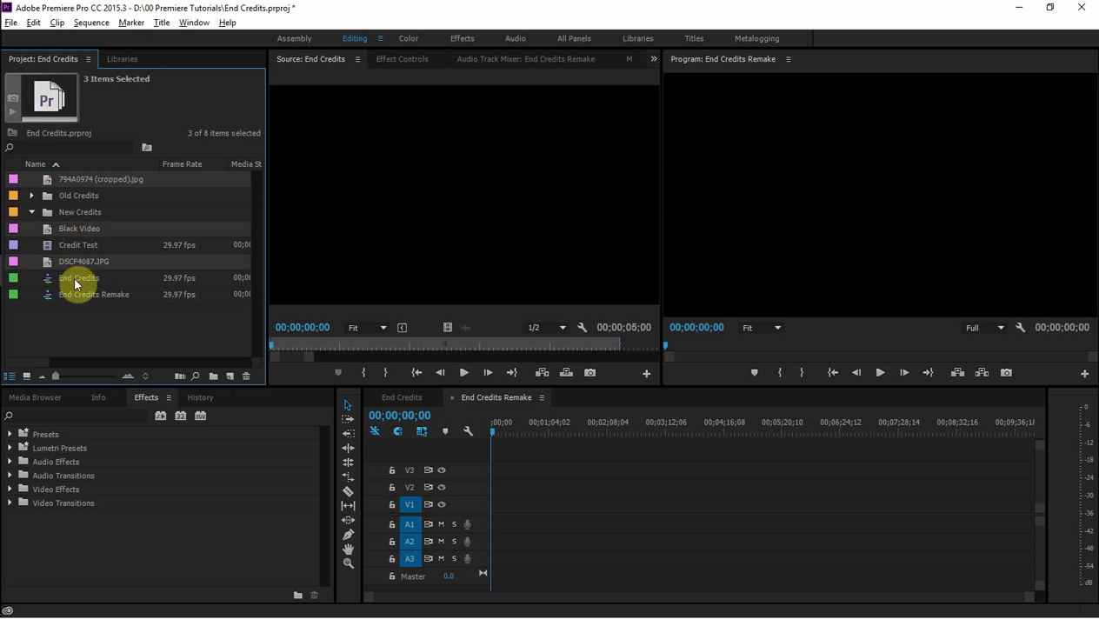
left_click_drag(67, 233, 48, 213)
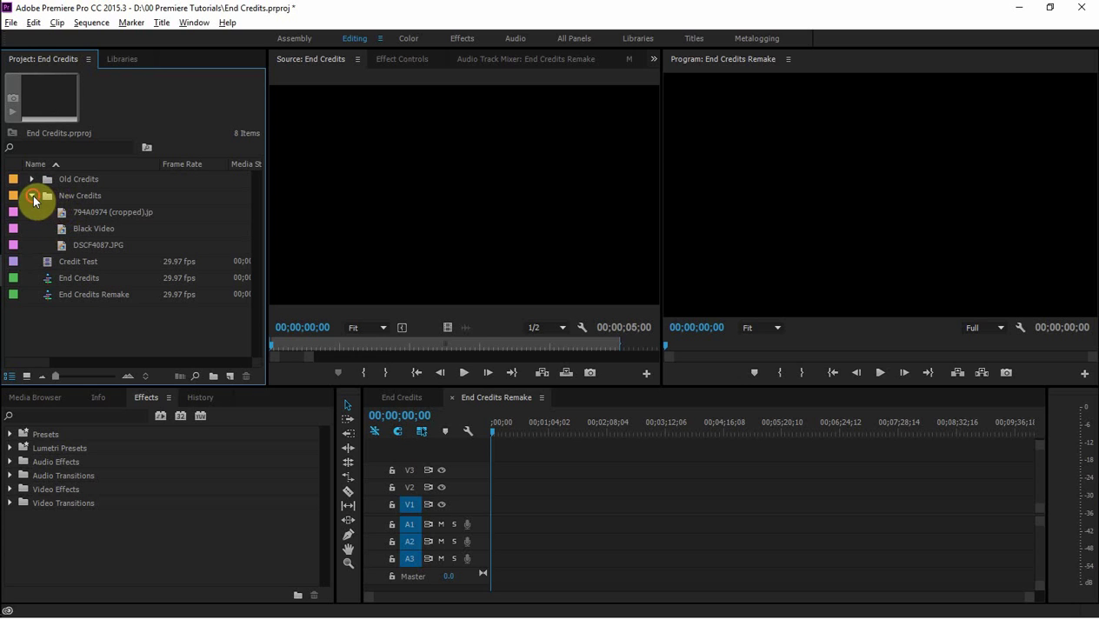
left_click(32, 195)
Move the End Credits sequence into Old Credits, and Credit Test and End Credits Remake into New Credits.
left_click(71, 231)
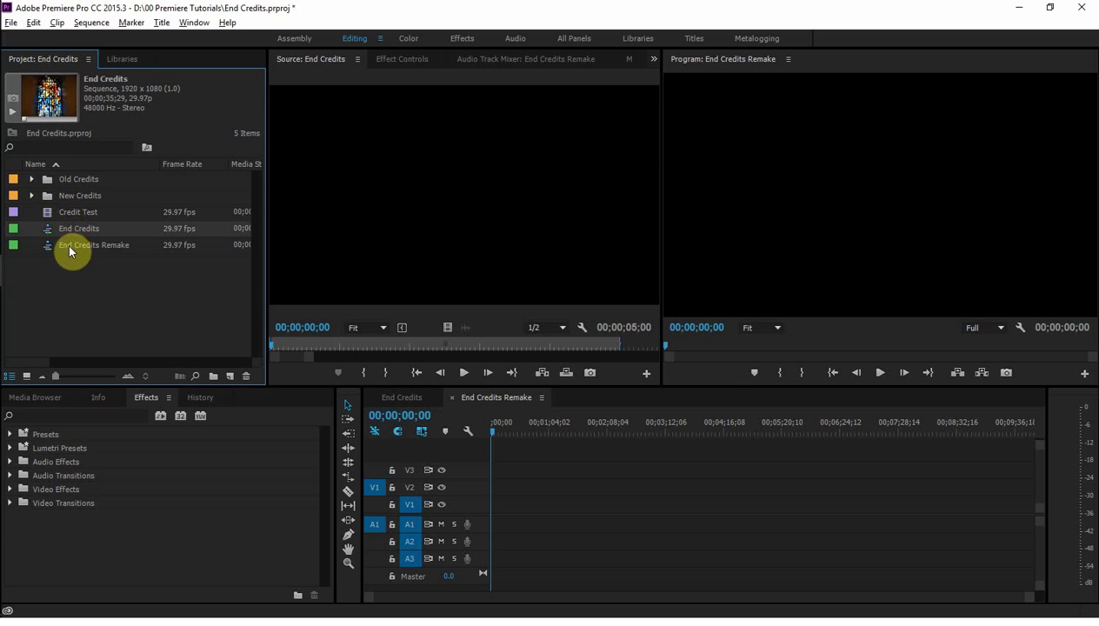
left_click_drag(63, 228, 79, 191)
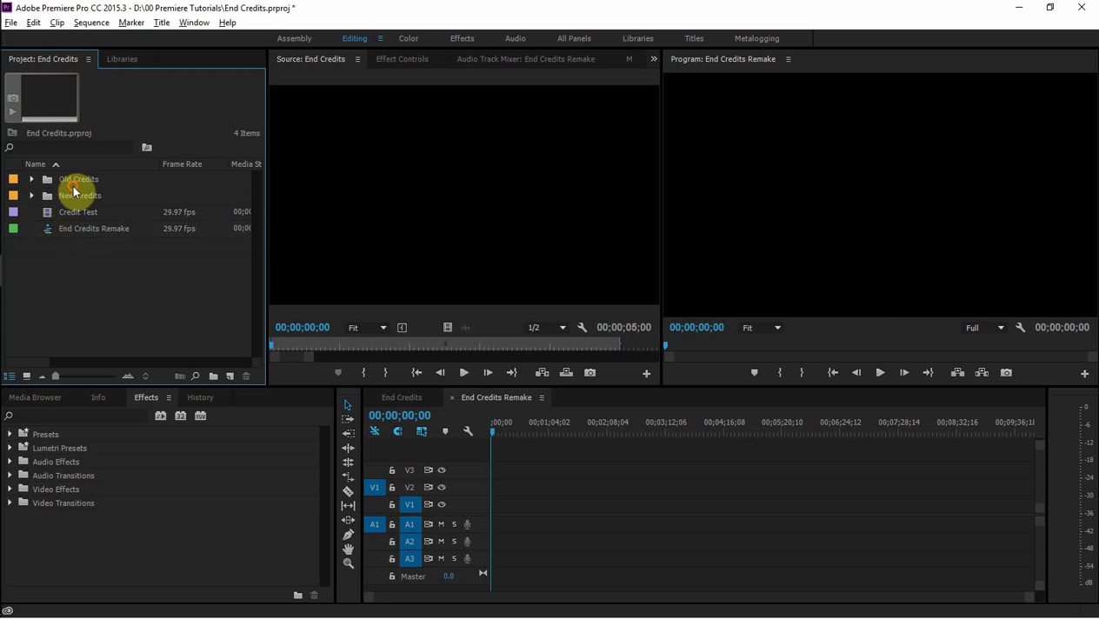
left_click(70, 228)
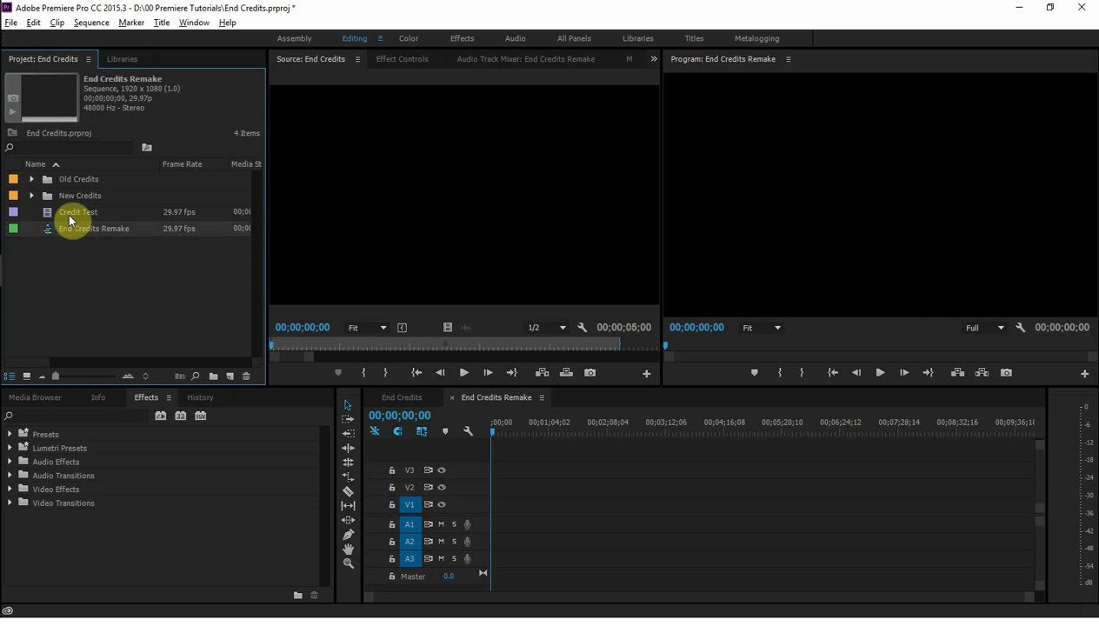
left_click(59, 217, "shift")
left_click_drag(57, 216, 65, 197)
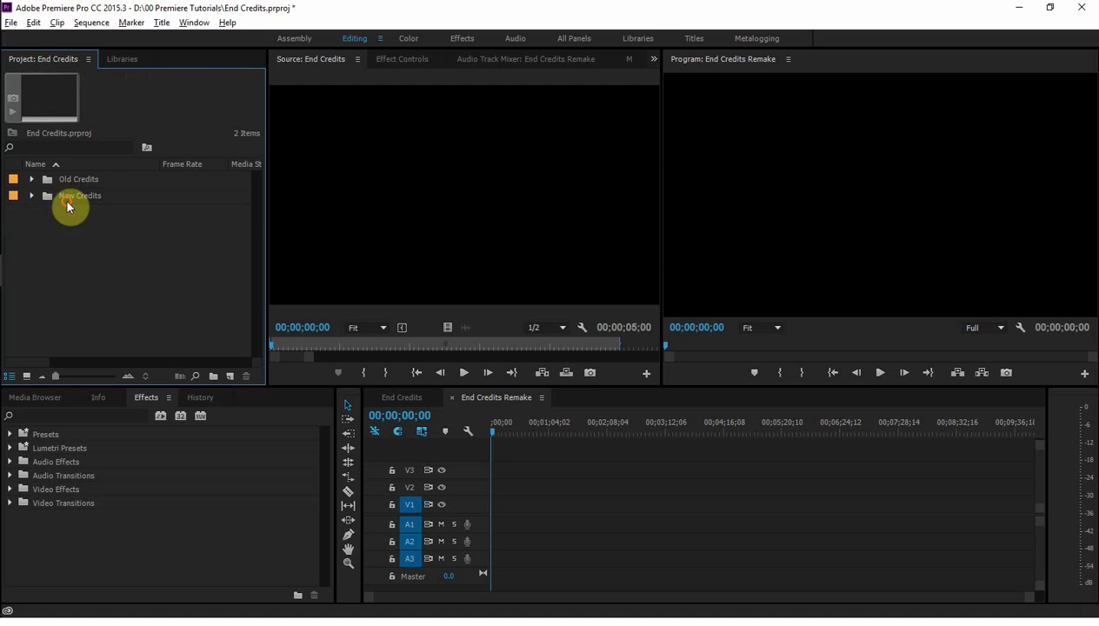
Create a bin named Images inside the New Credits bin.
left_click(31, 196)
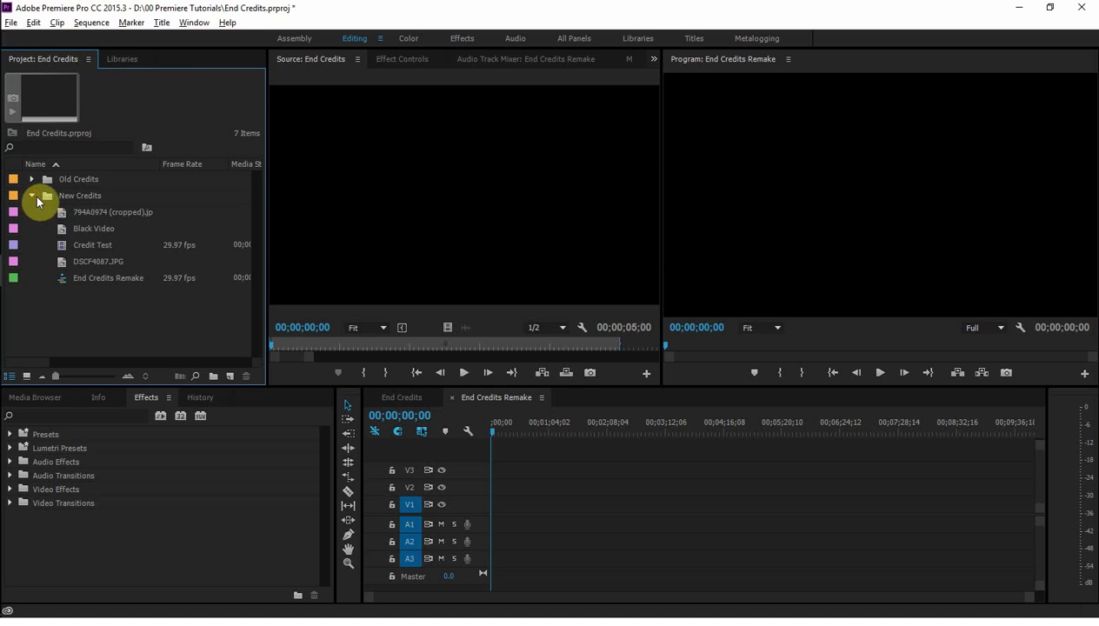
left_click(52, 198)
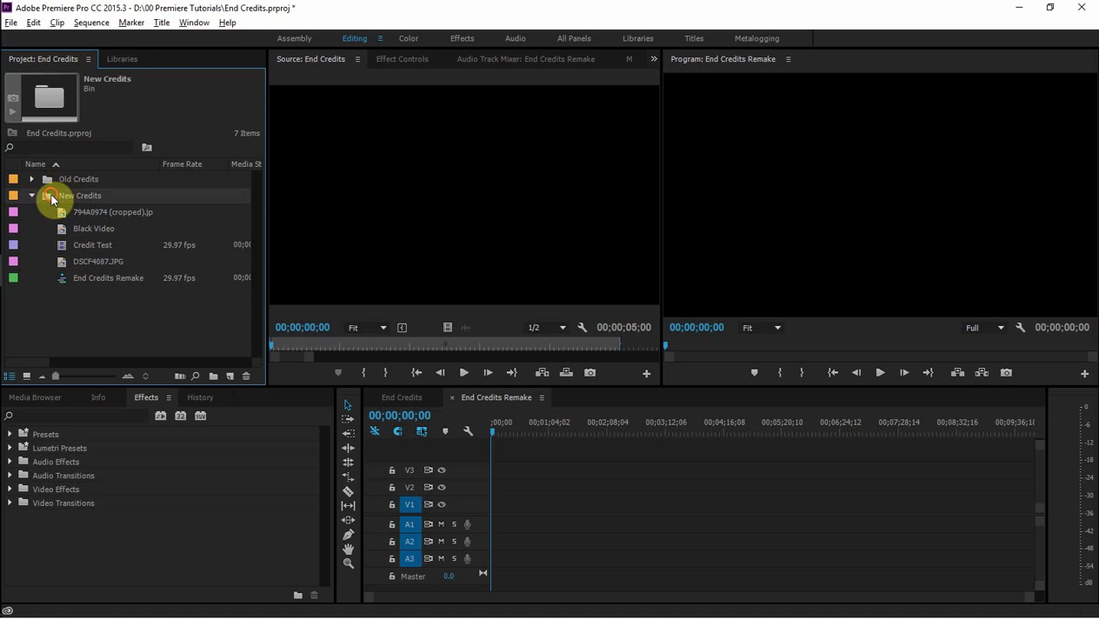
left_click(212, 375)
type("Images")
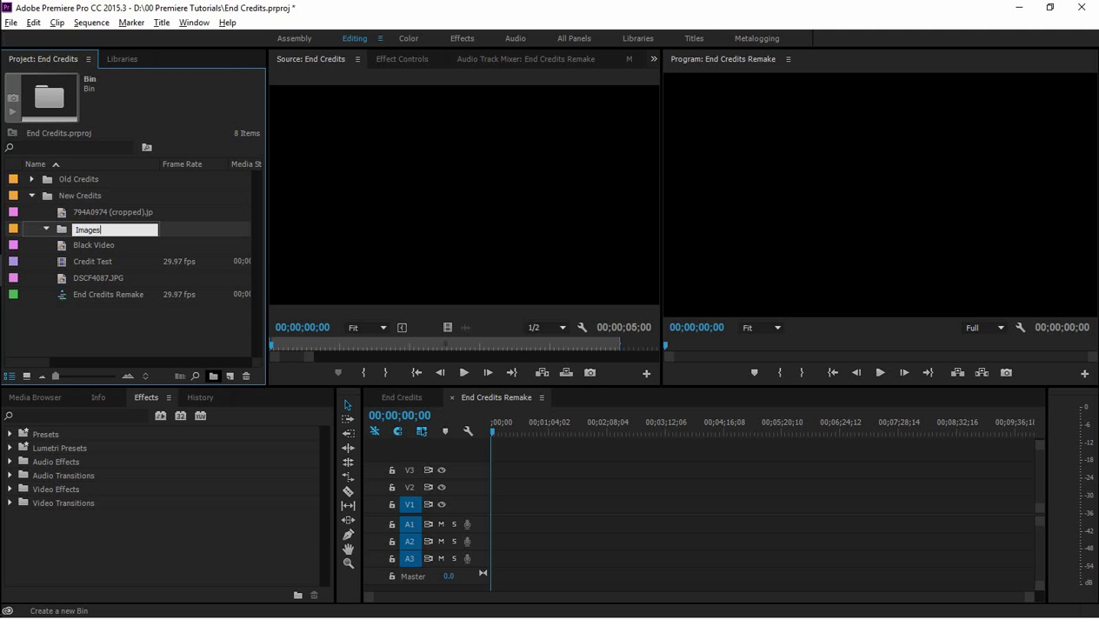
key("Tab")
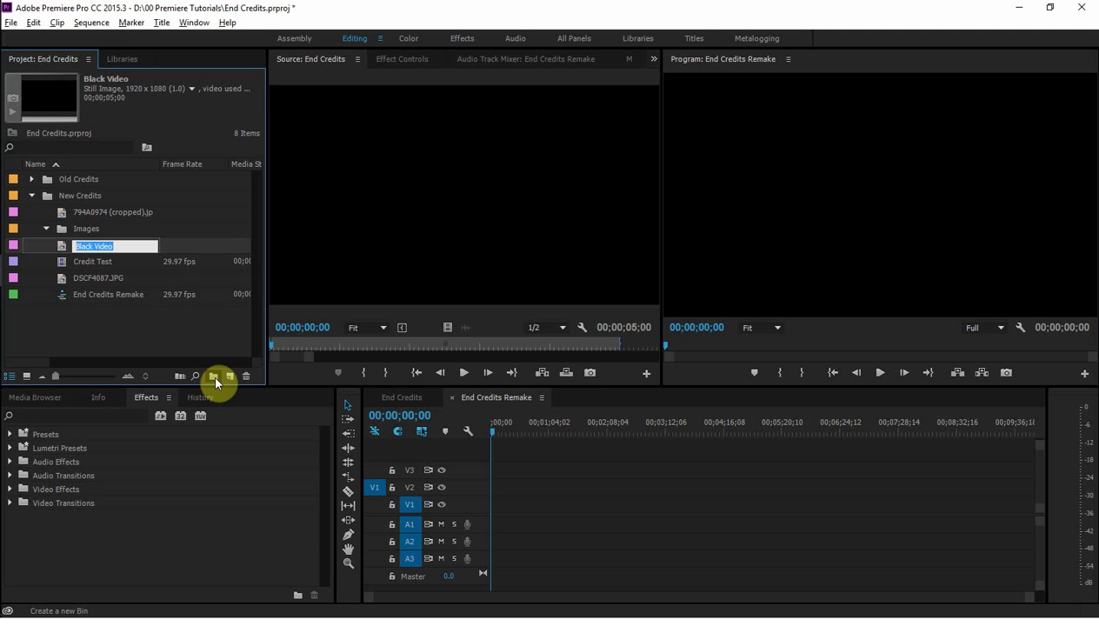
Move DSCF4087.JPG, 794A0974 (cropped).jpg and Black Video into the Images bin and leave the bin collapsed.
left_click(61, 277)
left_click(65, 243, "ctrl")
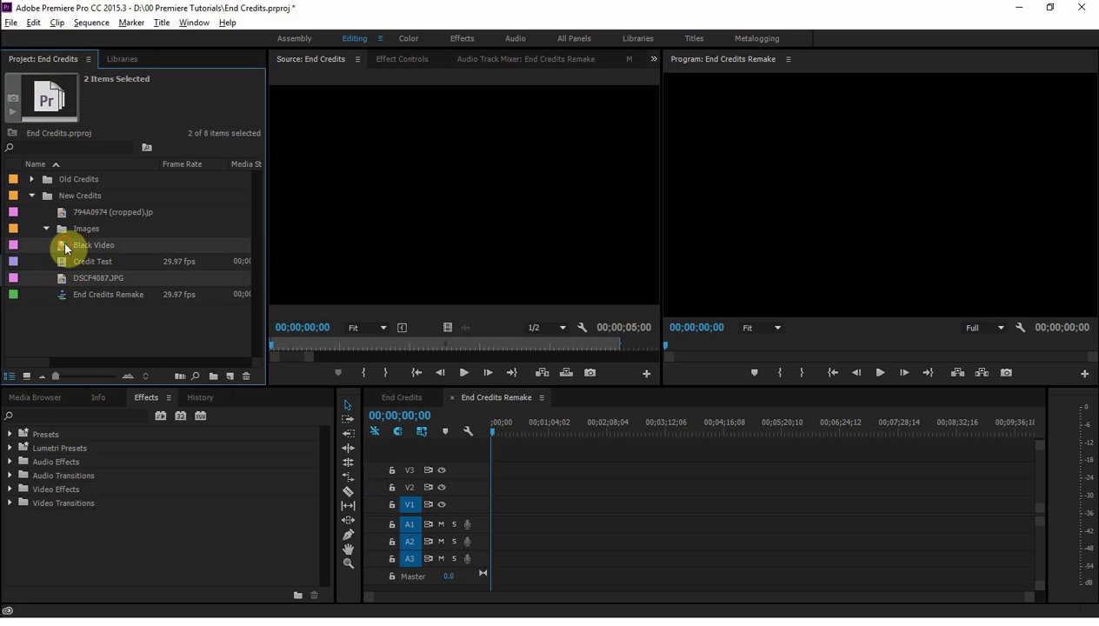
left_click(64, 242, "ctrl")
left_click(66, 209, "ctrl")
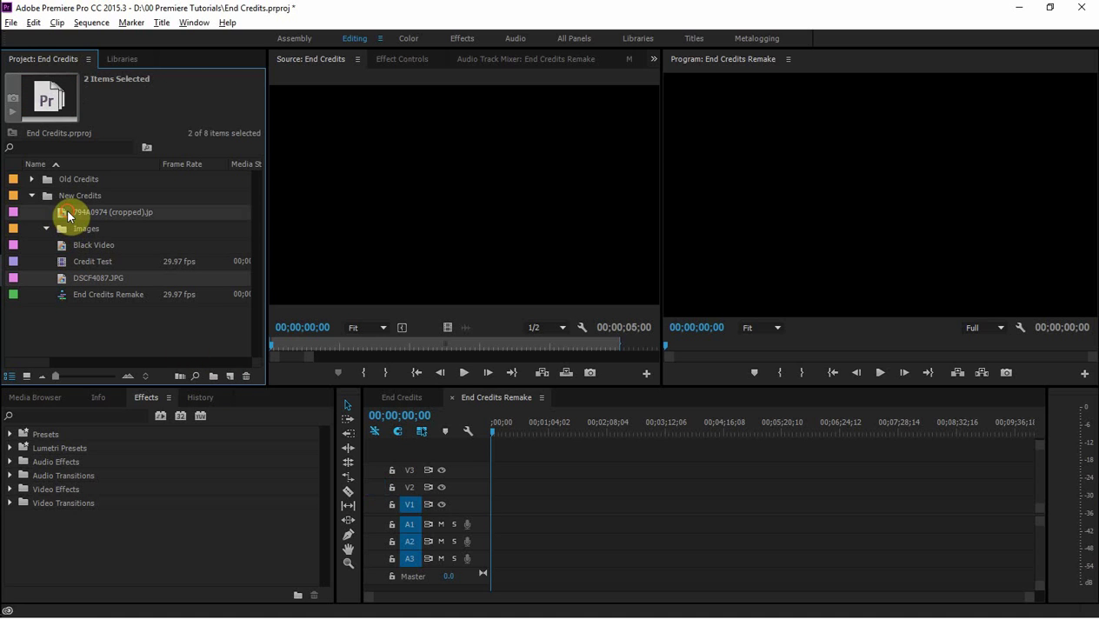
mouse_move(66, 207)
left_mouse_down()
mouse_move(61, 277)
mouse_move(66, 226)
mouse_move(54, 223)
left_mouse_up()
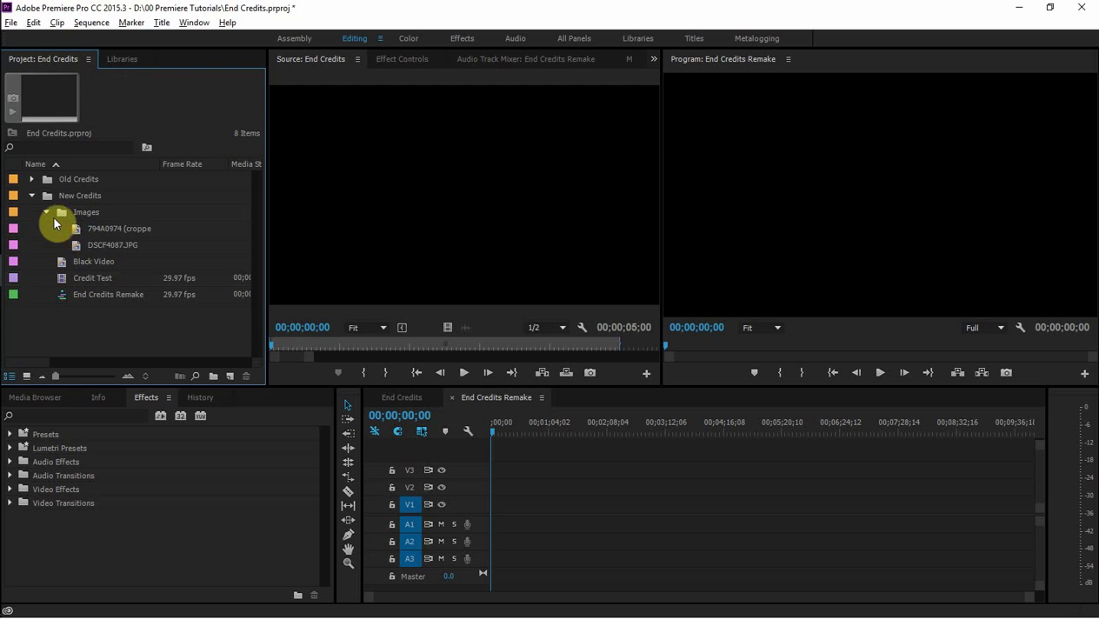
left_click(47, 212)
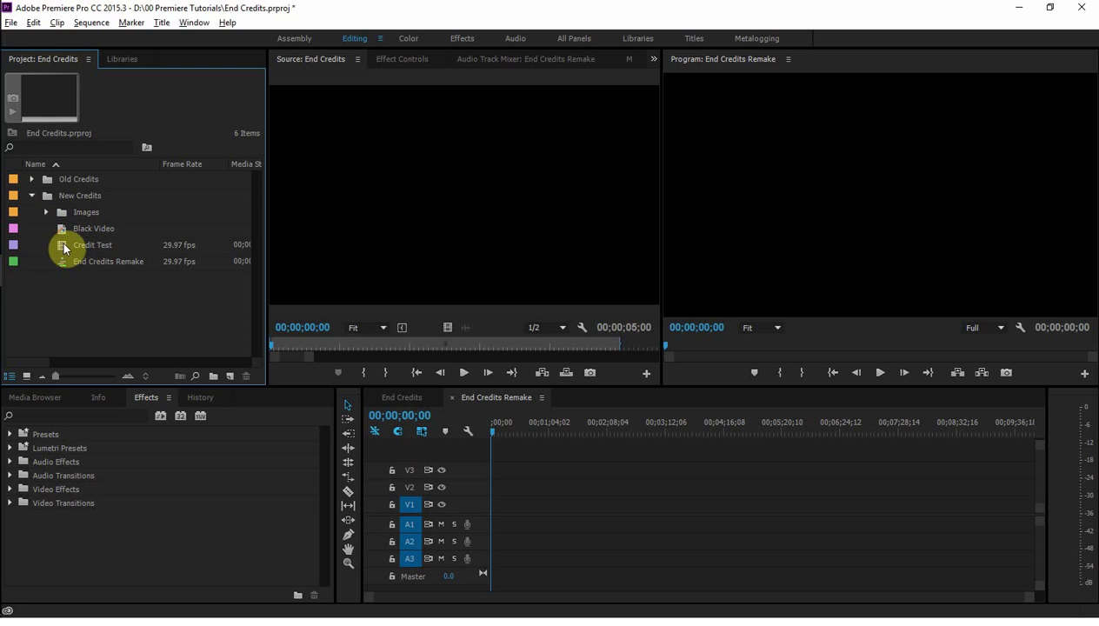
left_click(63, 228)
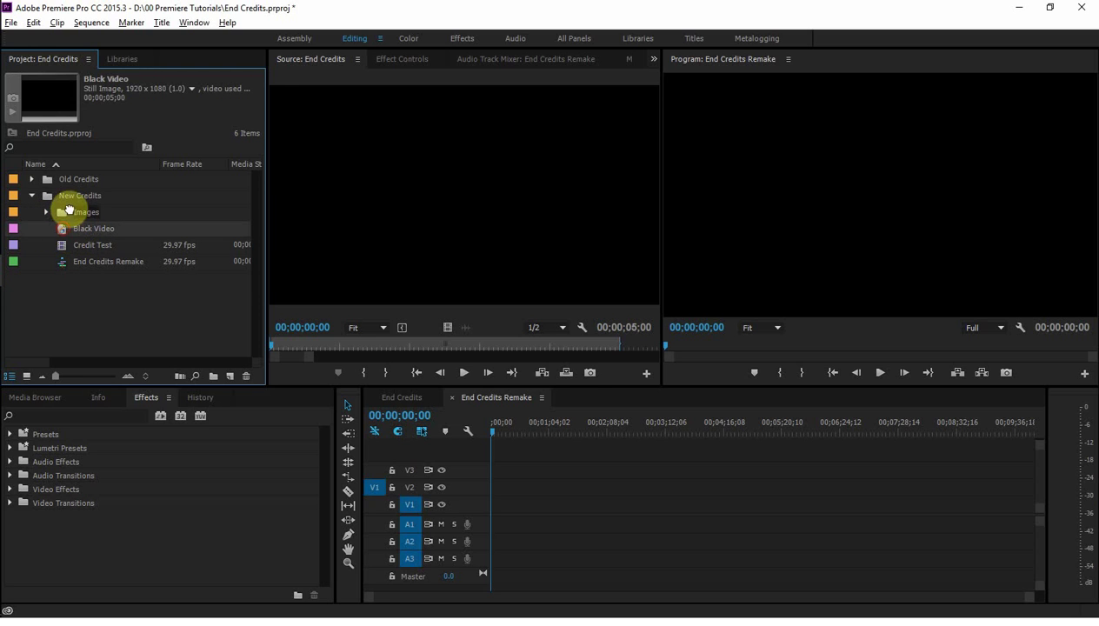
left_click_drag(70, 209, 71, 214)
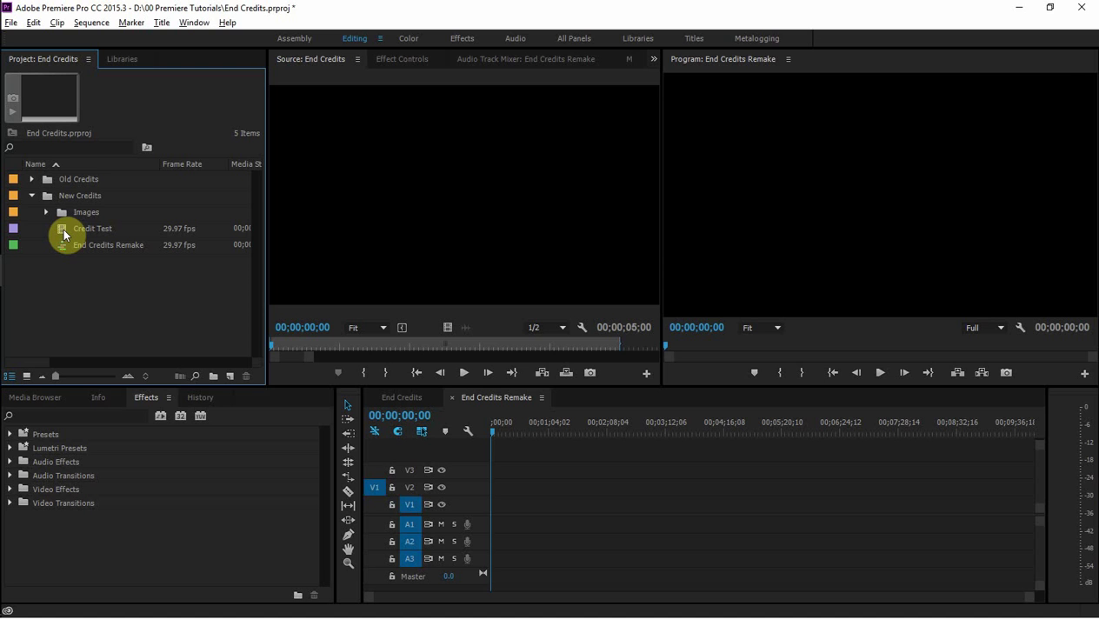
Open the Credit Test title to review its credit text and close it.
double_click(65, 231)
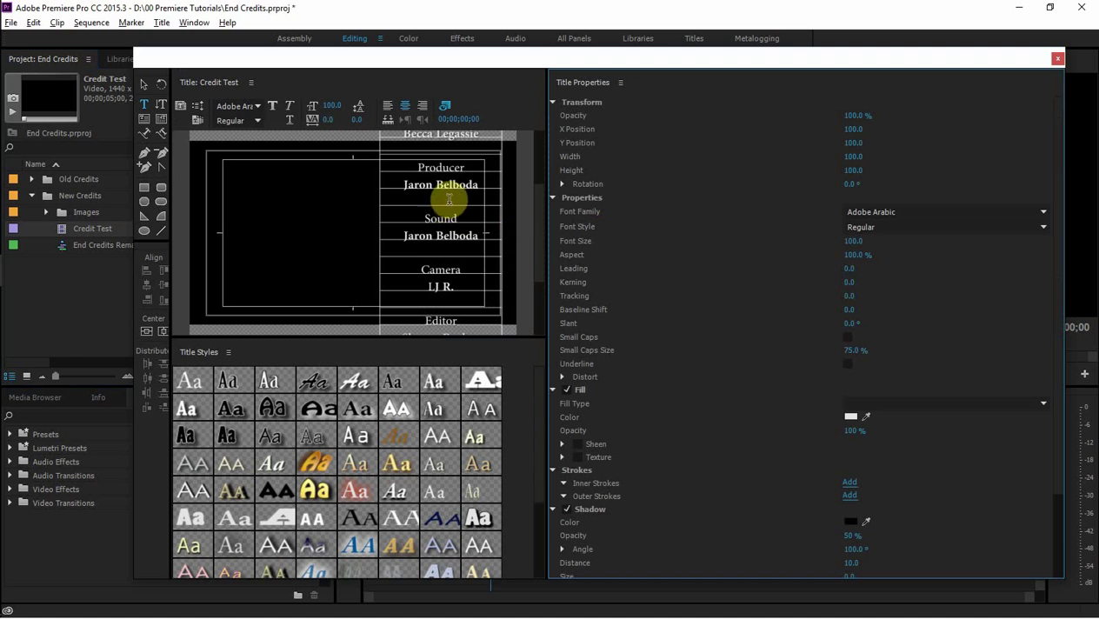
left_click(449, 199)
key("ctrl+a")
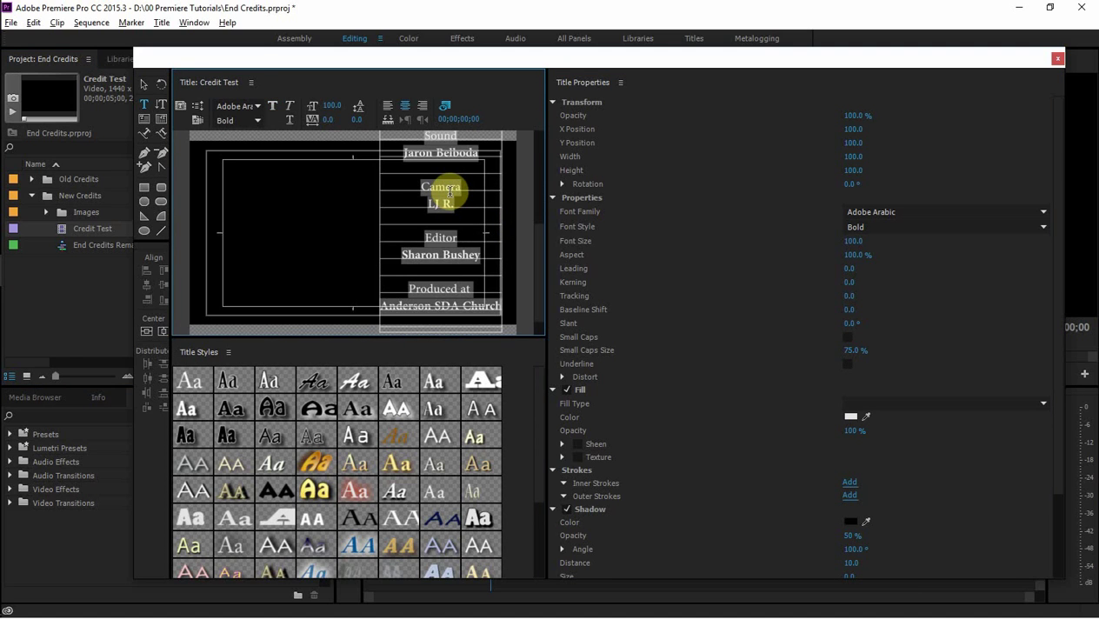
left_click(1057, 58)
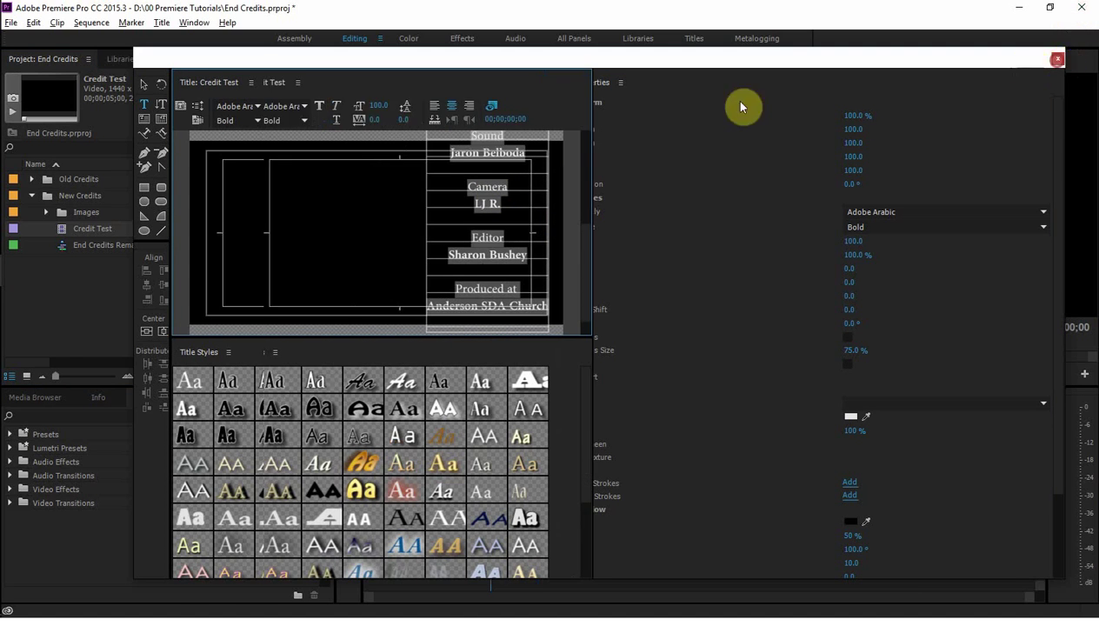
Delete the Credit Test title from the New Credits bin and save the project.
left_click(61, 230)
key("Delete")
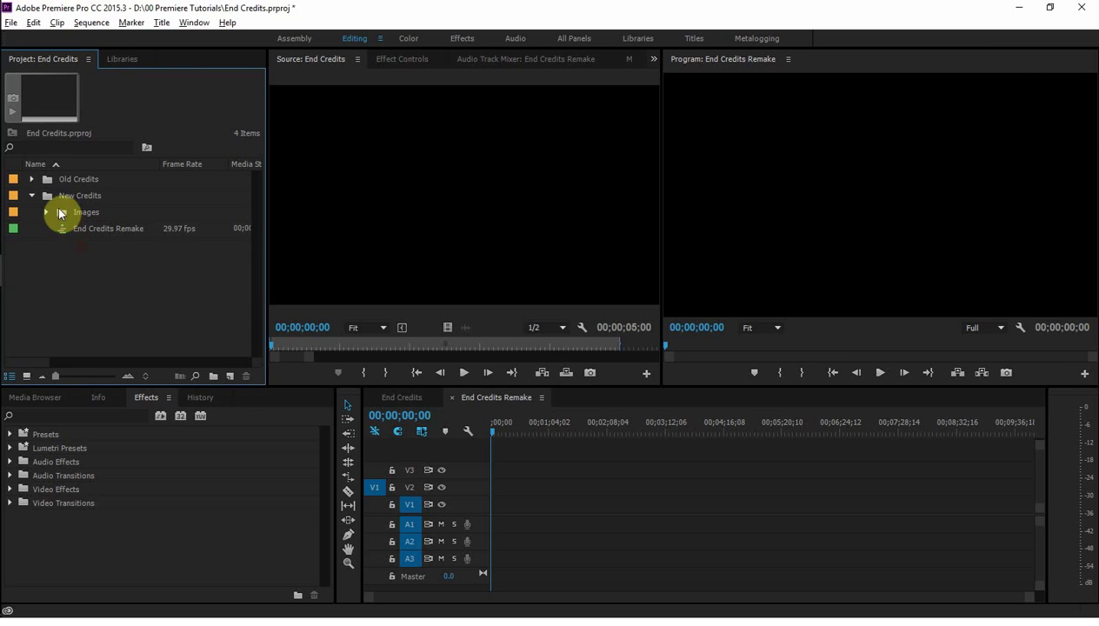
left_click(59, 211)
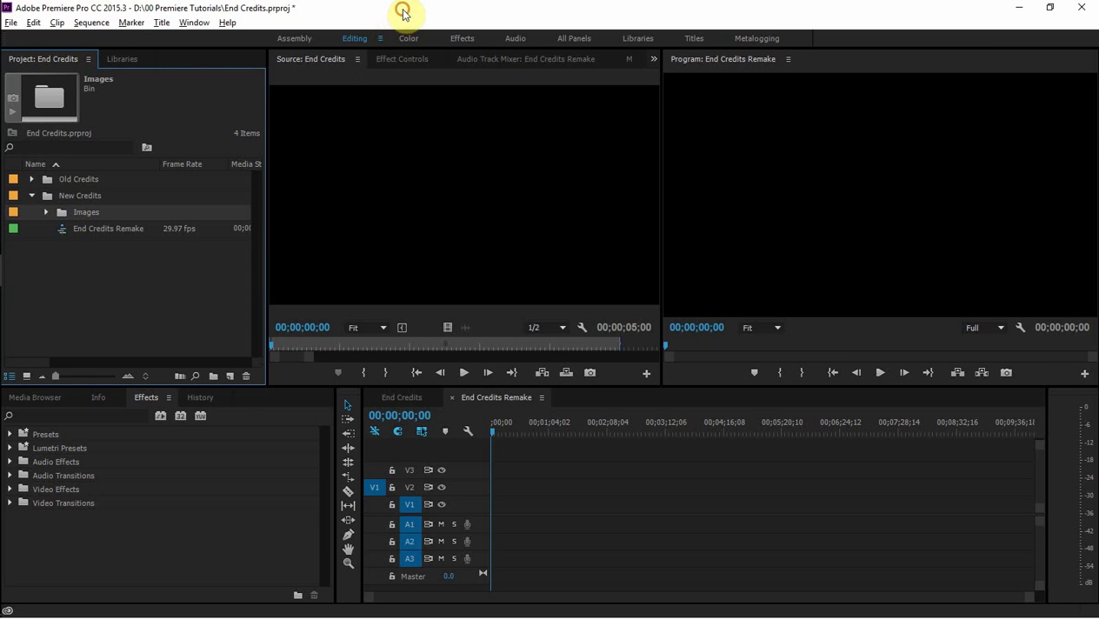
key("ctrl+s")
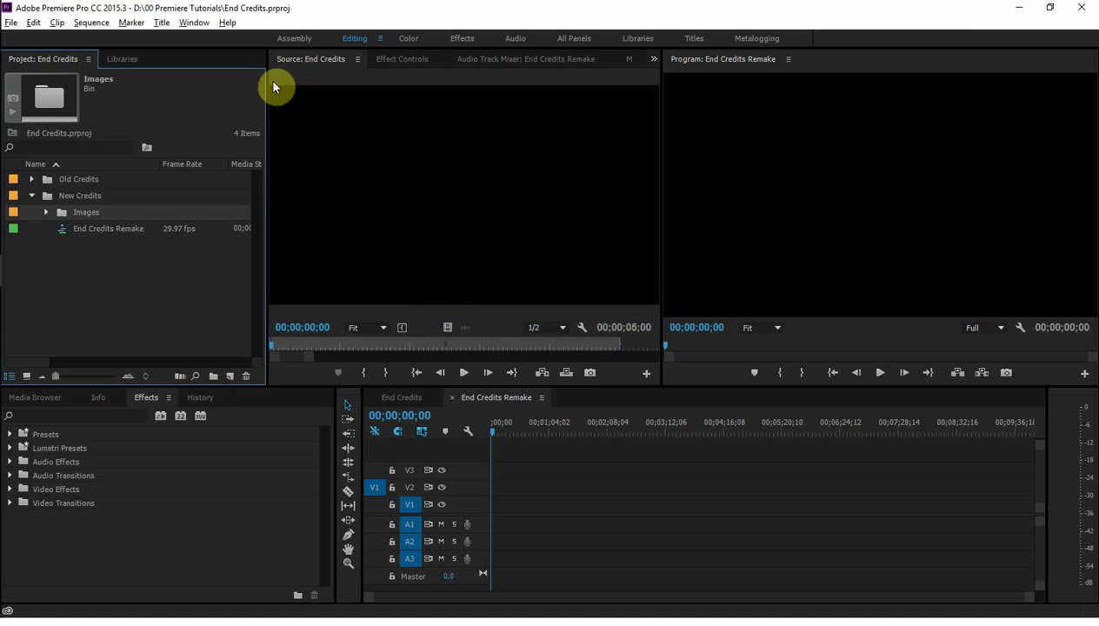
Create a default roll title named Credits Remake and start an empty text object in the upper middle of its canvas.
left_click(162, 24)
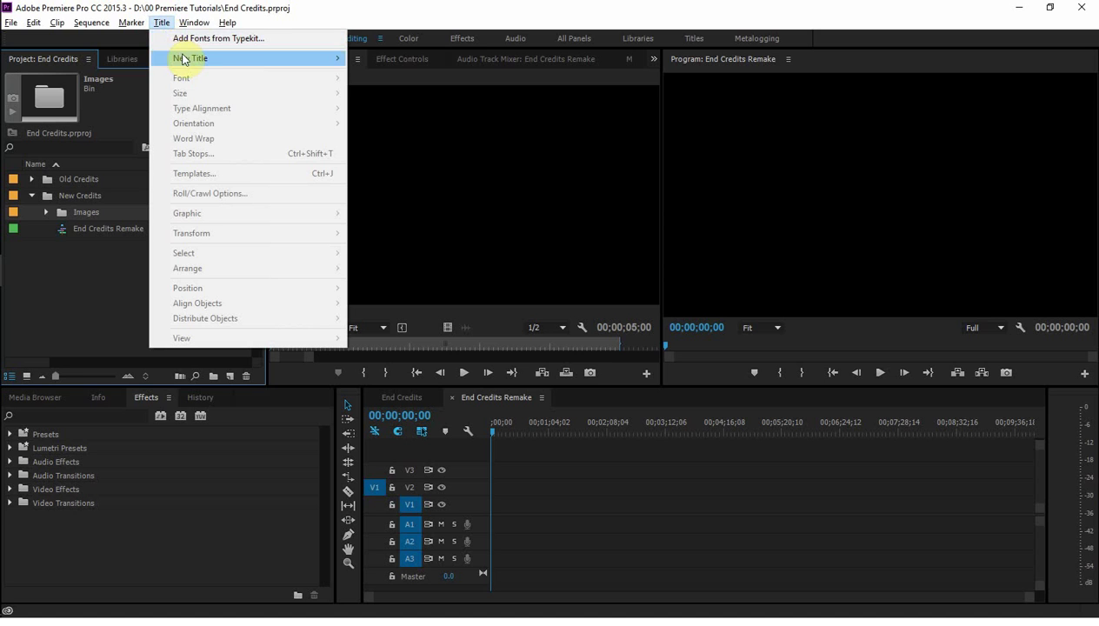
mouse_move(233, 61)
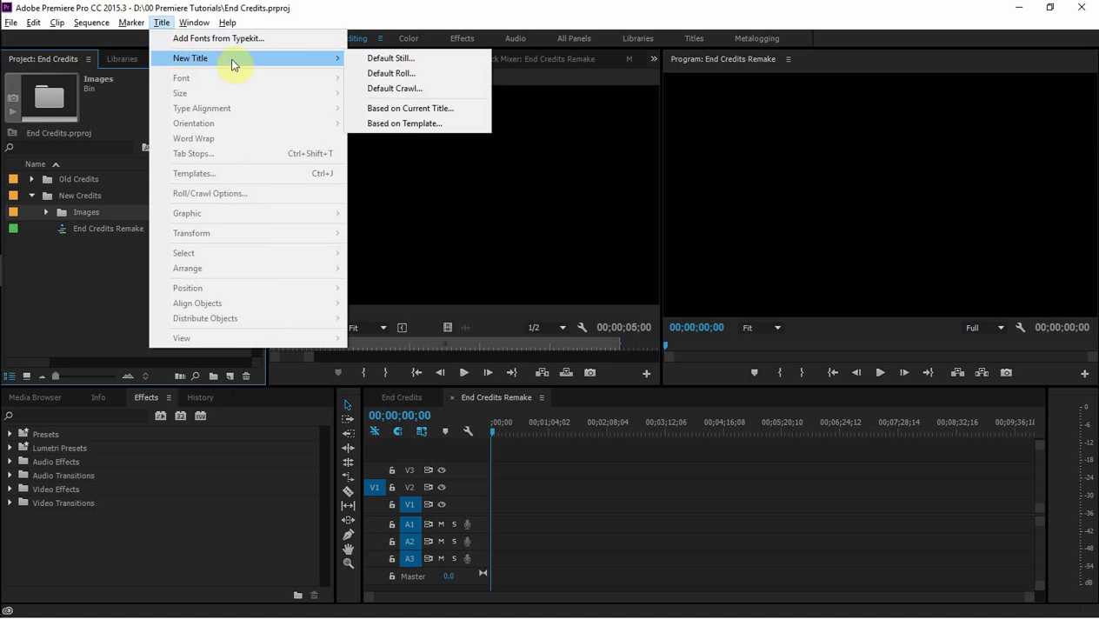
left_click(401, 74)
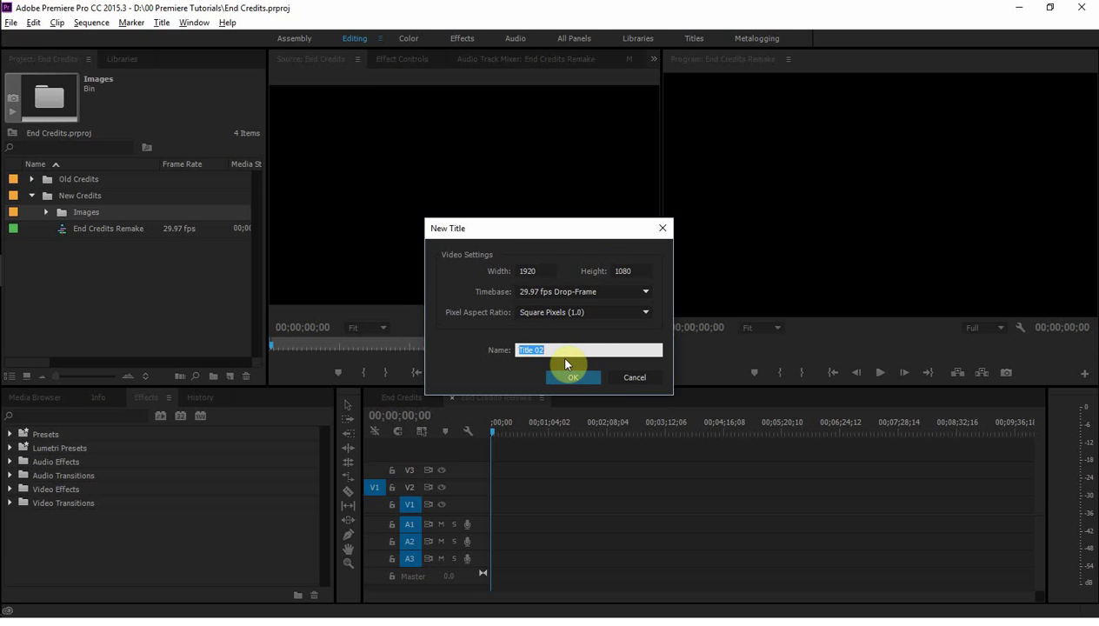
type("C")
type("re")
type("di")
type("is")
key("BackSpace")
type("ts Remak")
left_click(561, 377)
type("e")
left_click(573, 380)
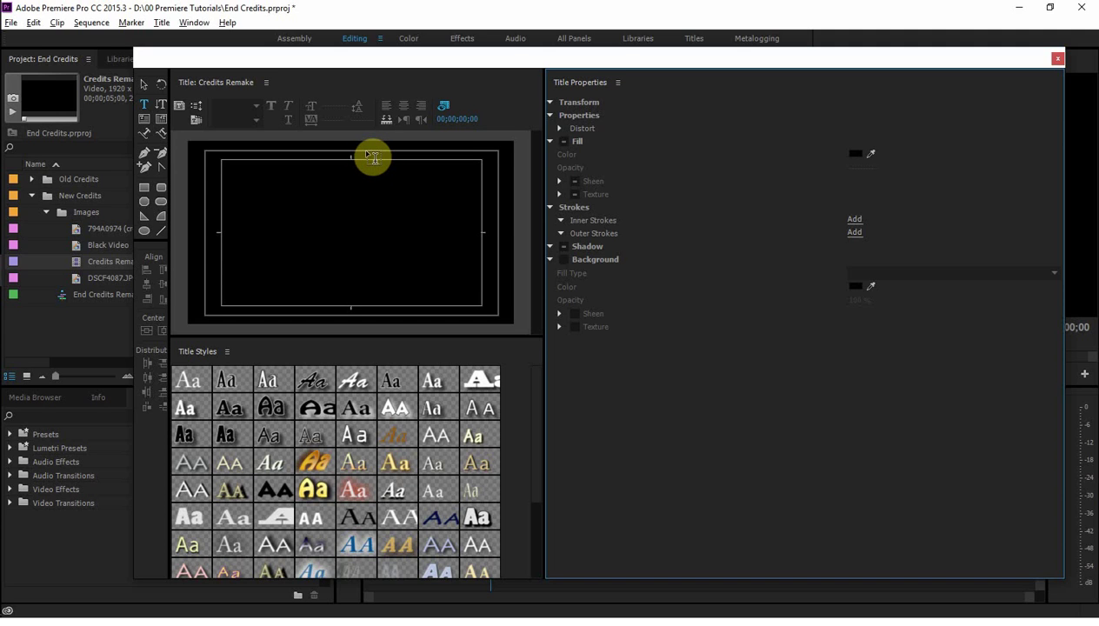
left_click(355, 212)
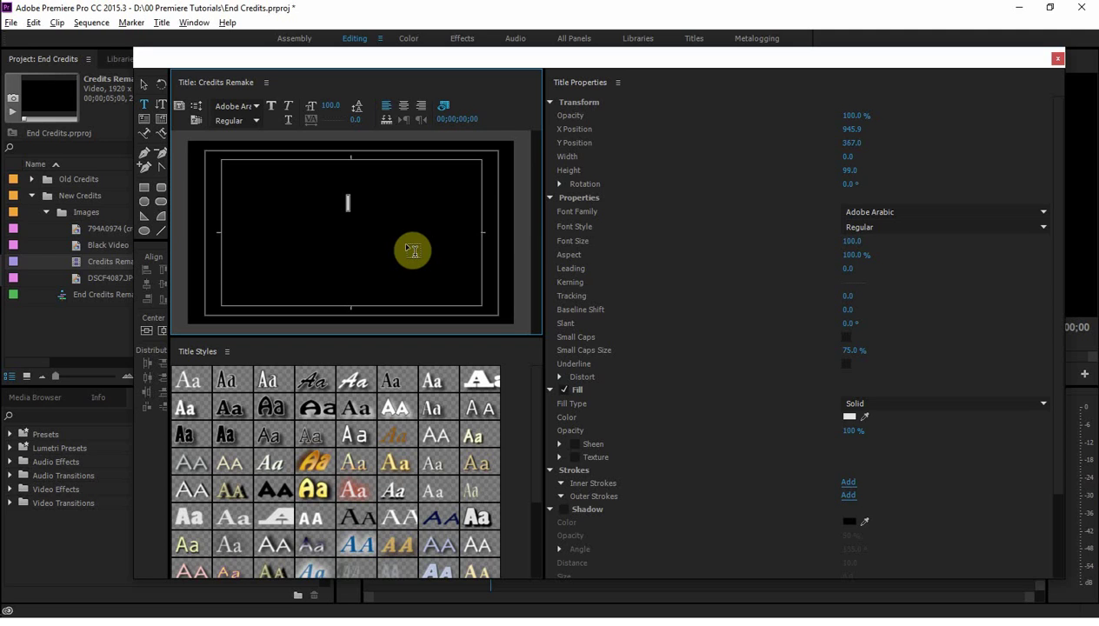
Enter the sample lines "Director" and "So and so" in the title's text object and undo them.
type("Dir")
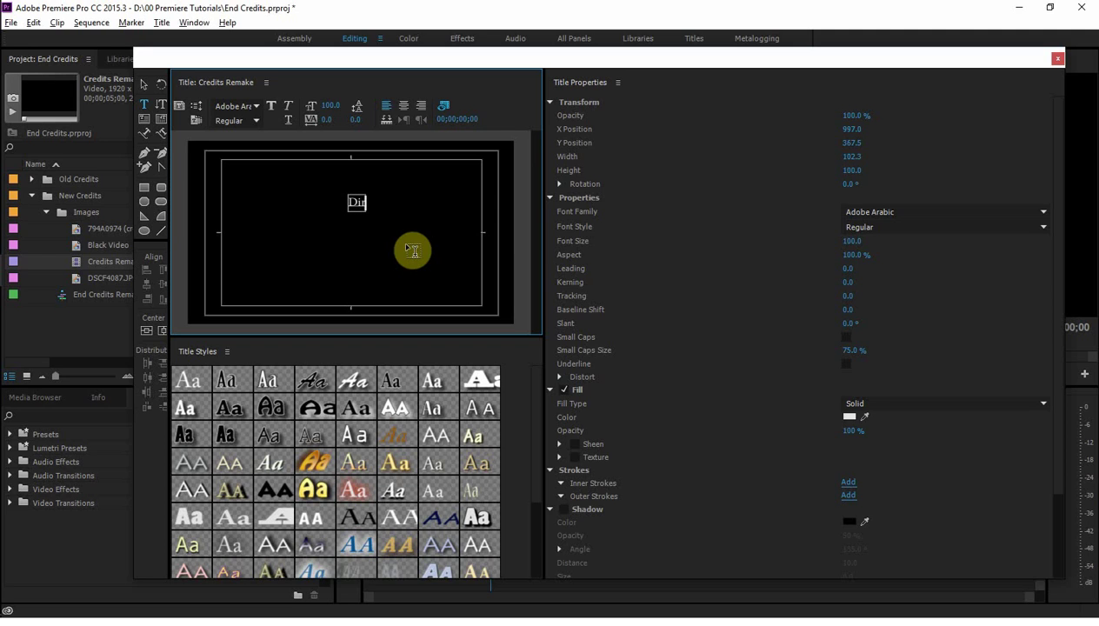
type("ector")
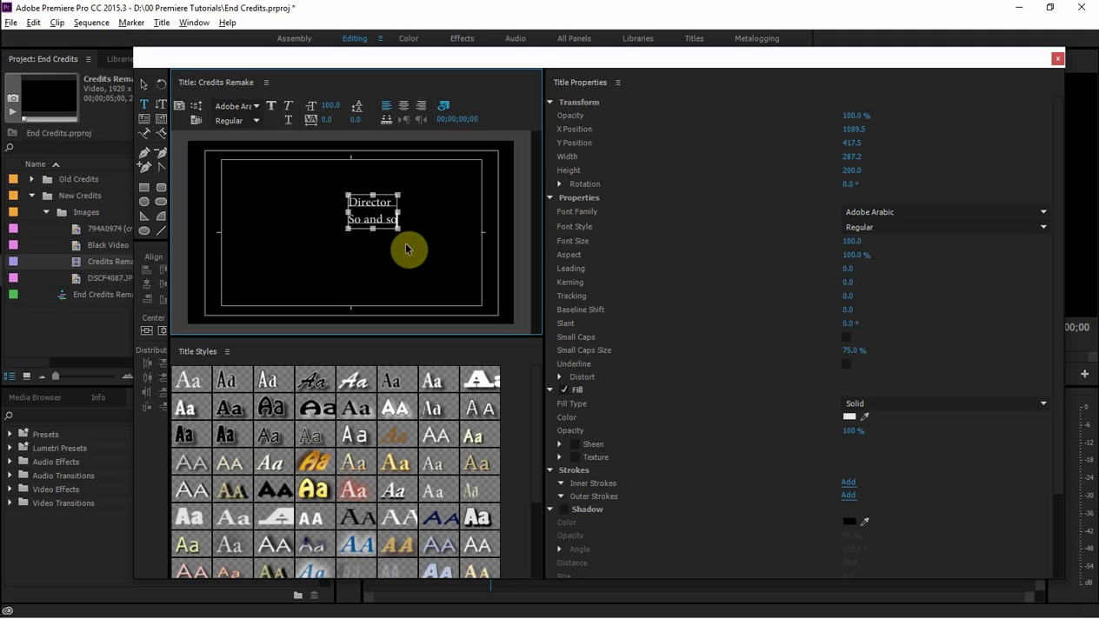
key("ctrl+z")
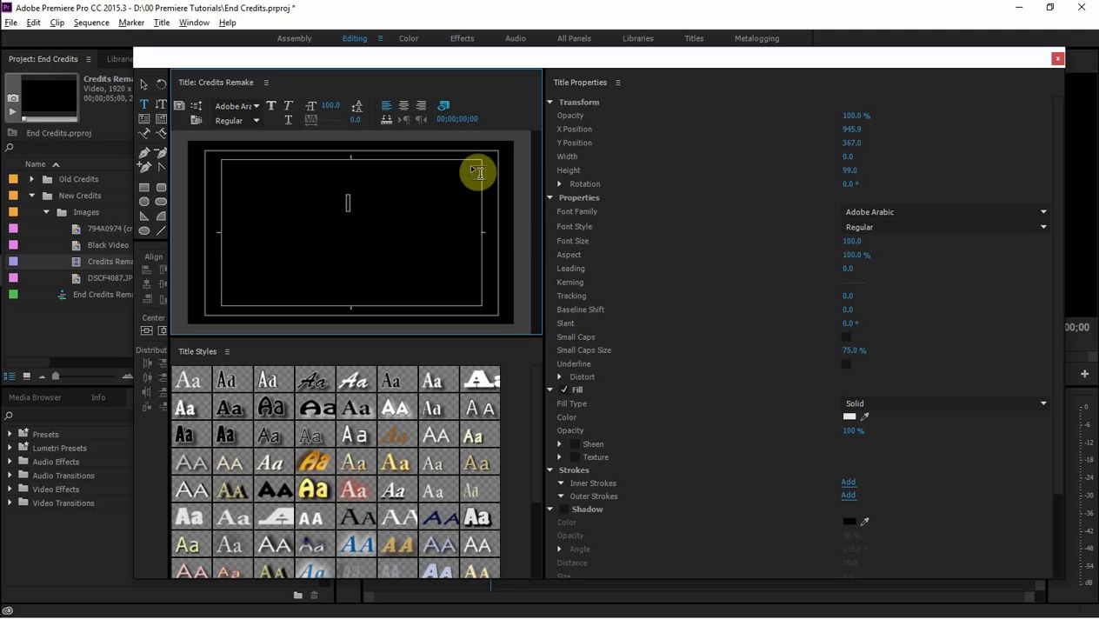
Save the project and, in Notepad's End Credits.txt, delete the blank lines above Executive Producer.
key("ctrl+s")
key("alt+Tab")
key("Tab")
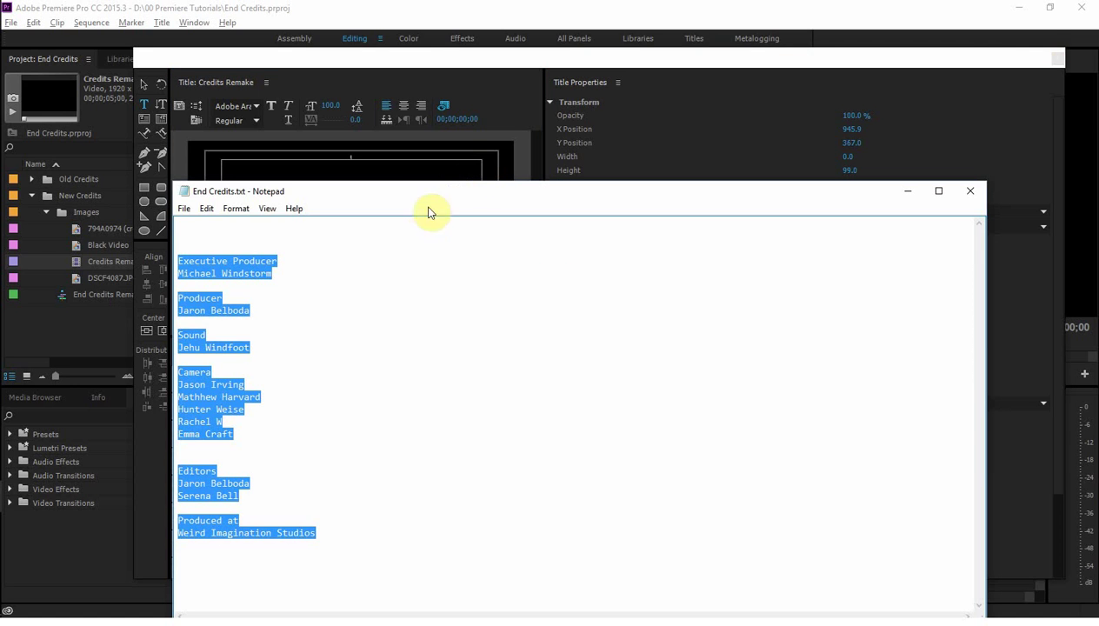
left_click(420, 265)
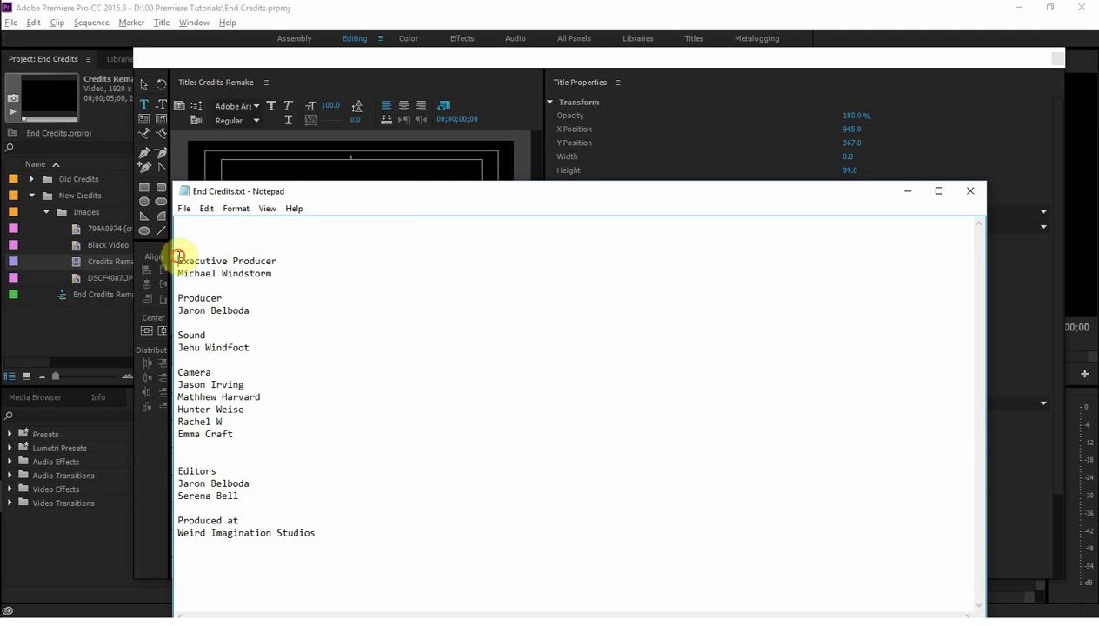
key("BackSpace")
key("BackSpace")
key("BackSpace")
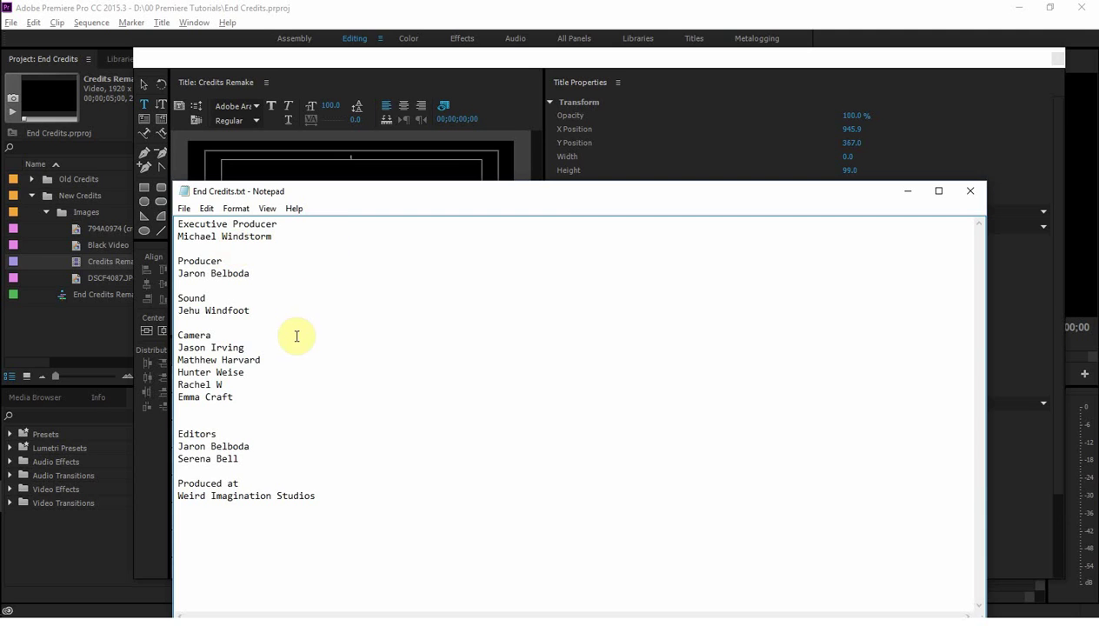
Copy the whole credits list from End Credits.txt and paste it center-aligned into the Credits Remake title in Premiere Pro, closing the title editor.
left_click(316, 496)
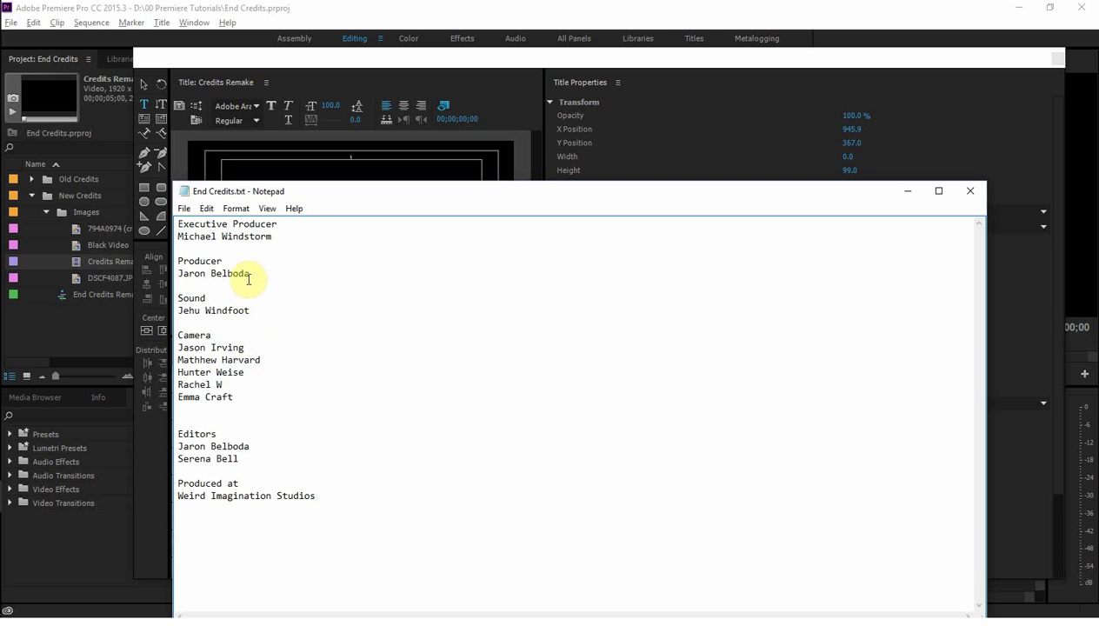
left_click_drag(322, 500, 176, 224)
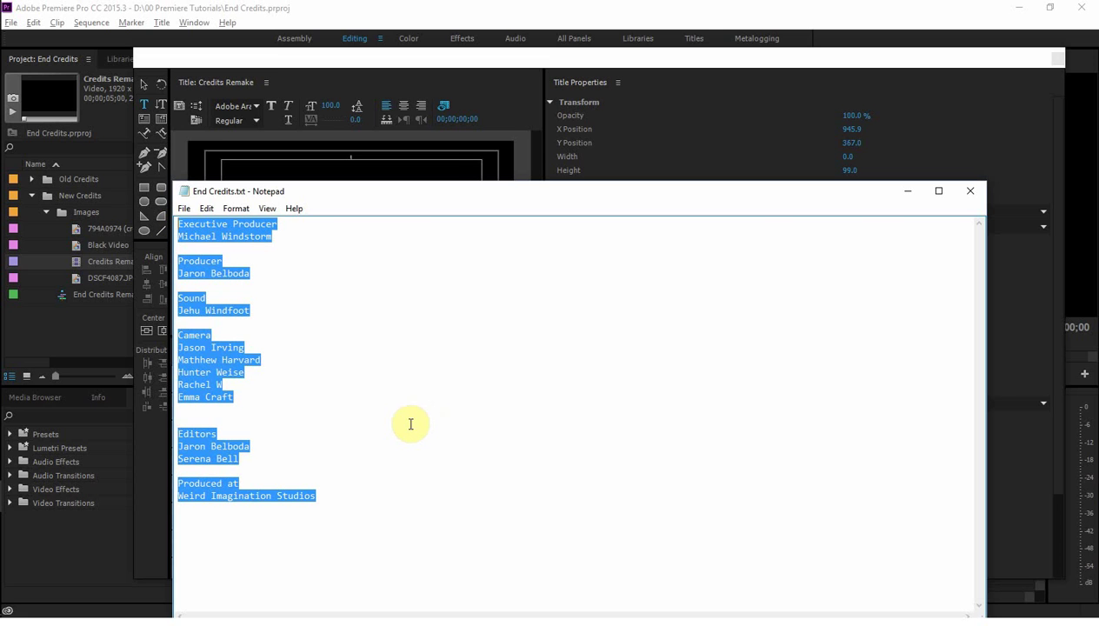
left_click(389, 58)
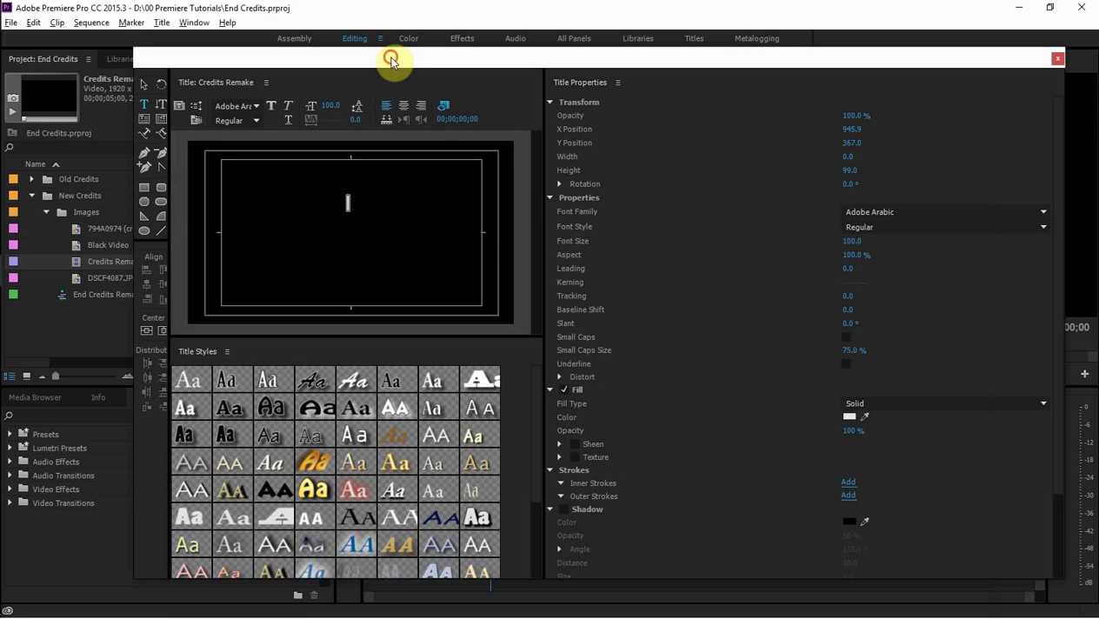
left_click(404, 107)
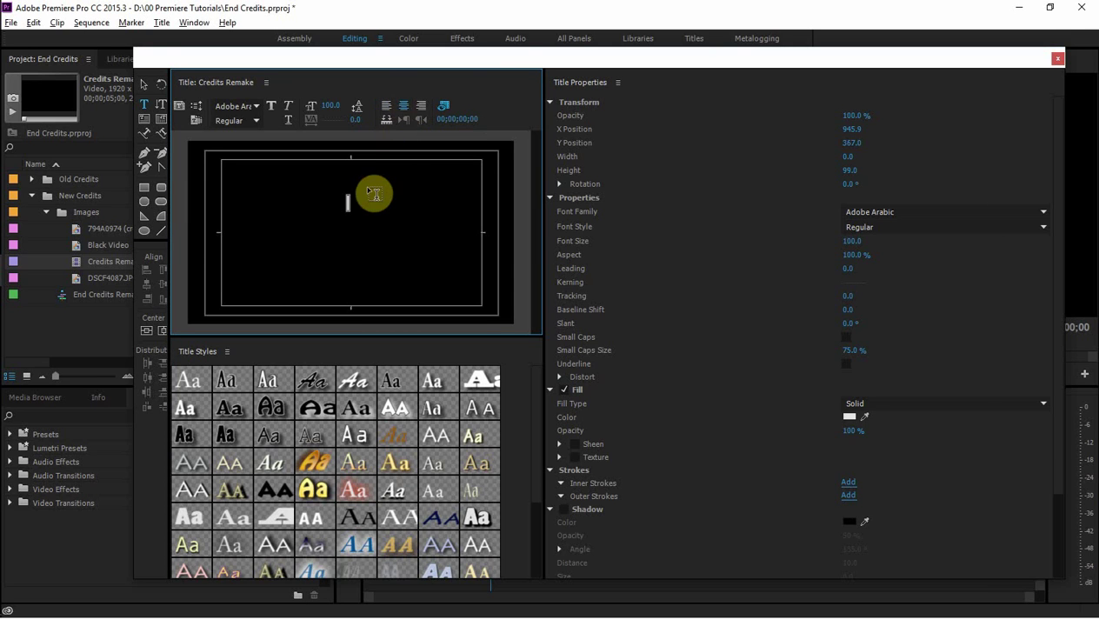
key("ctrl+v")
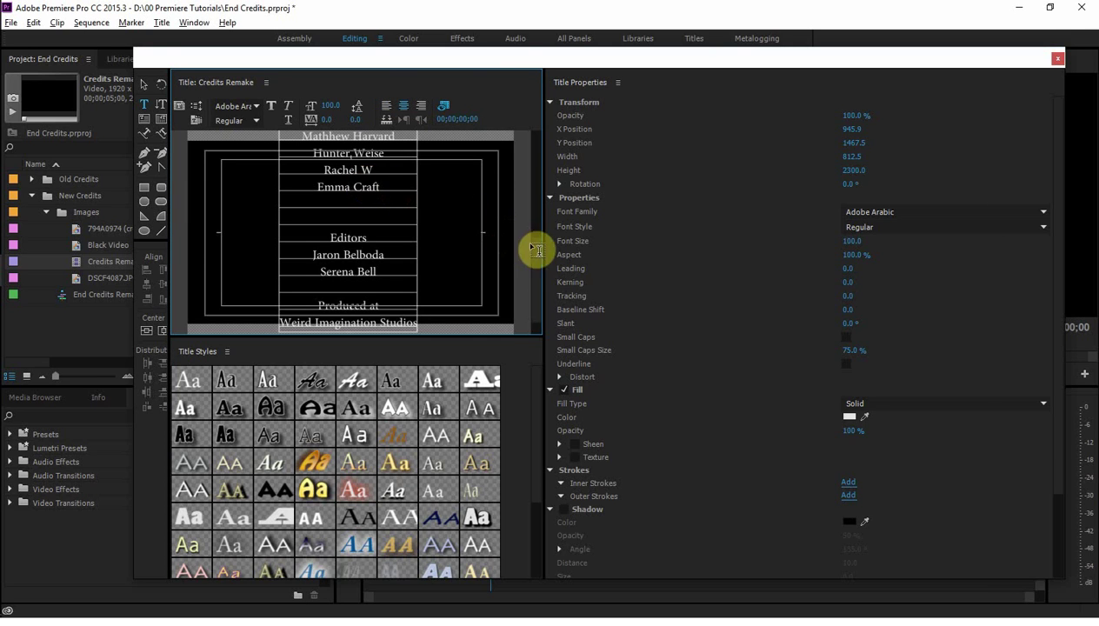
left_click_drag(540, 265, 532, 158)
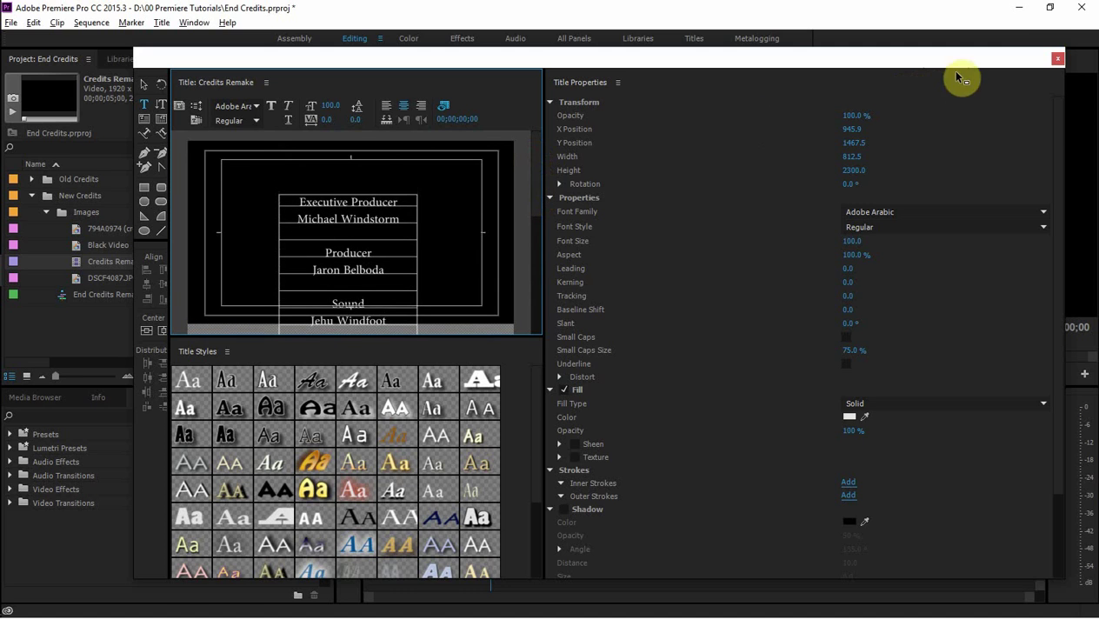
left_click(1058, 58)
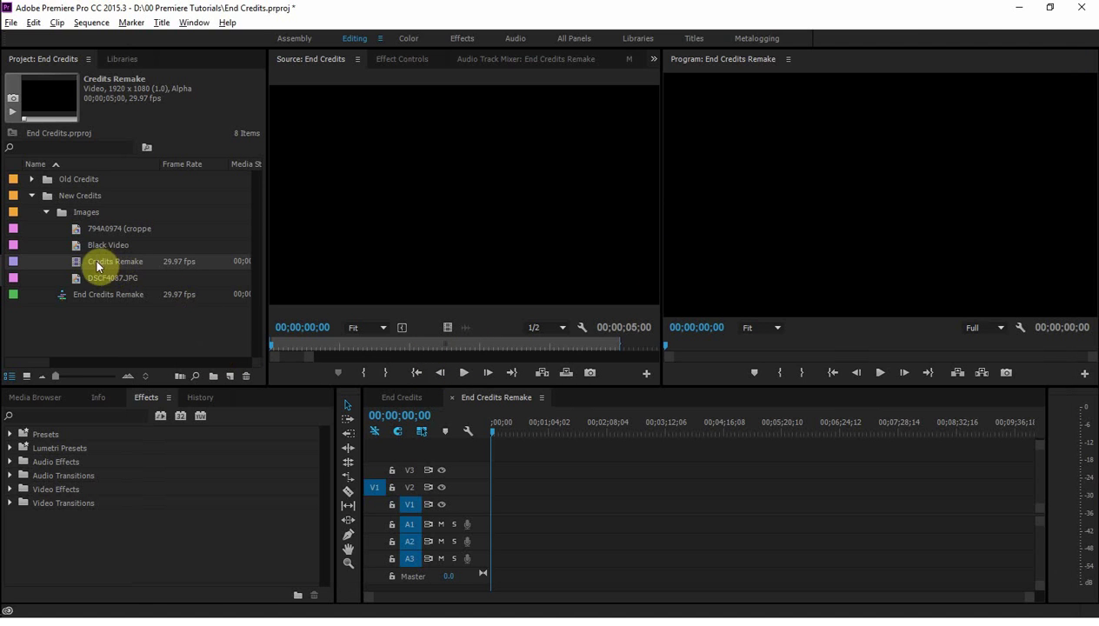
Place the Credits Remake title on V2 at the start of the End Credits Remake sequence and play back the roll.
left_click_drag(84, 264, 495, 487)
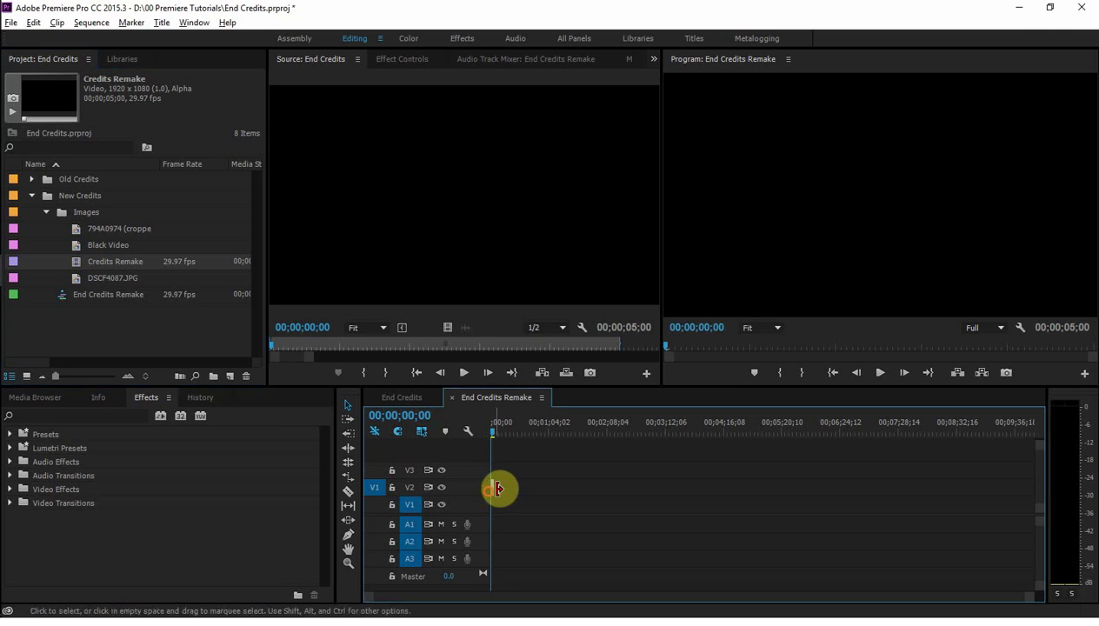
key("space")
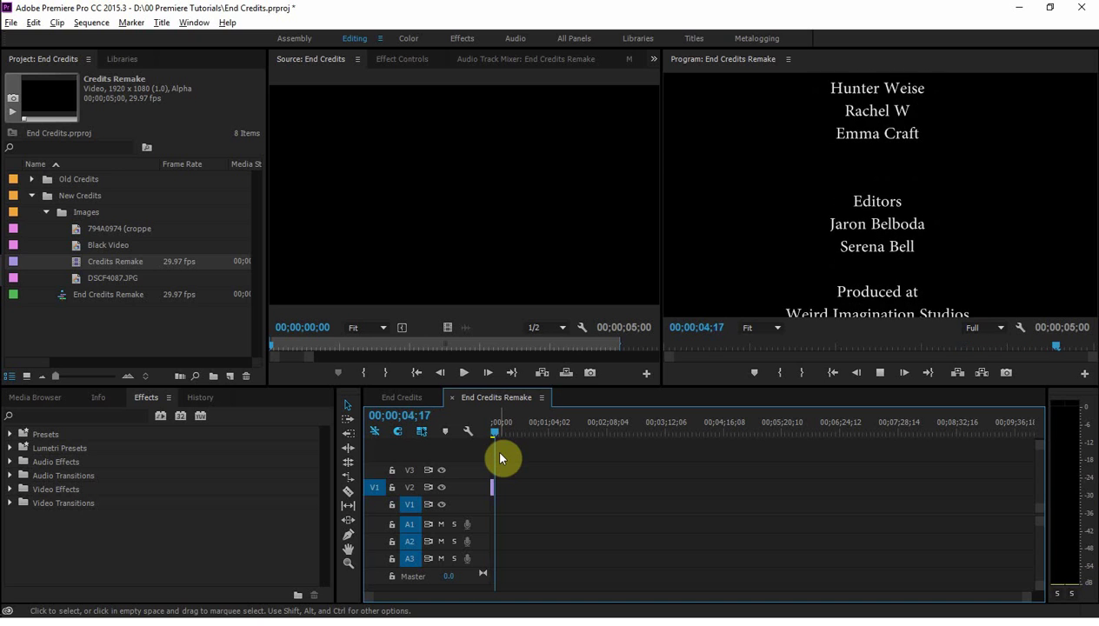
left_click(493, 432)
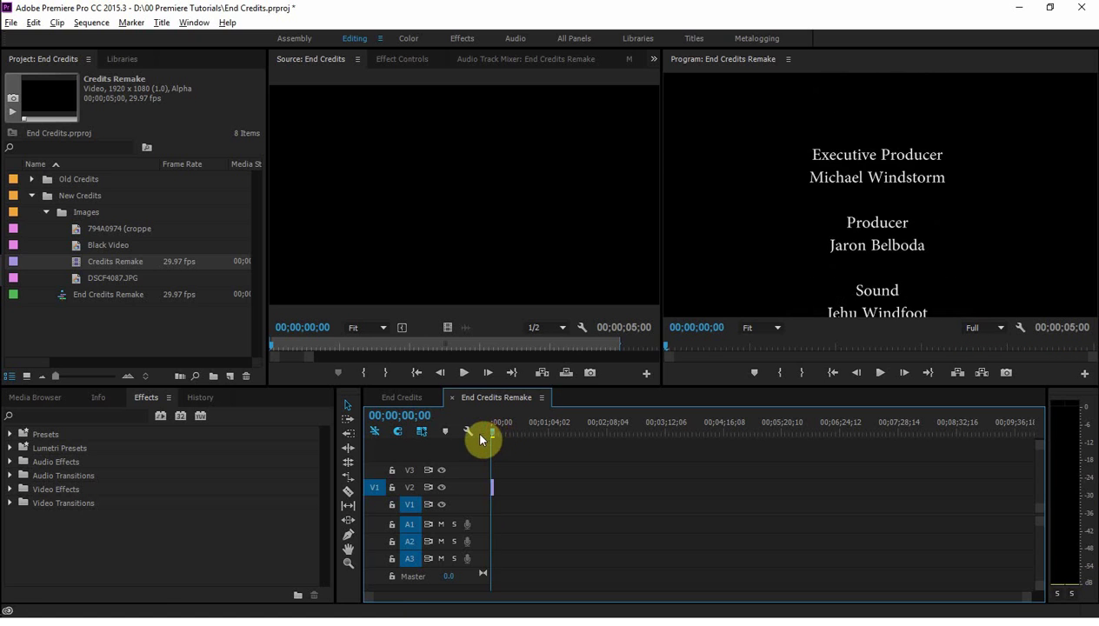
key("space")
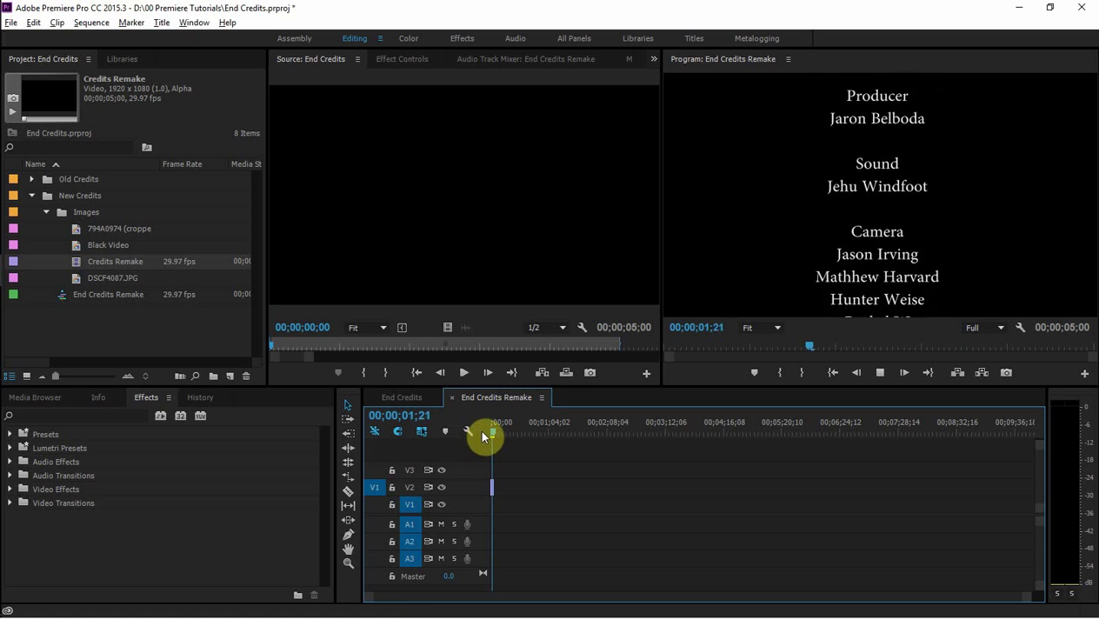
key("space")
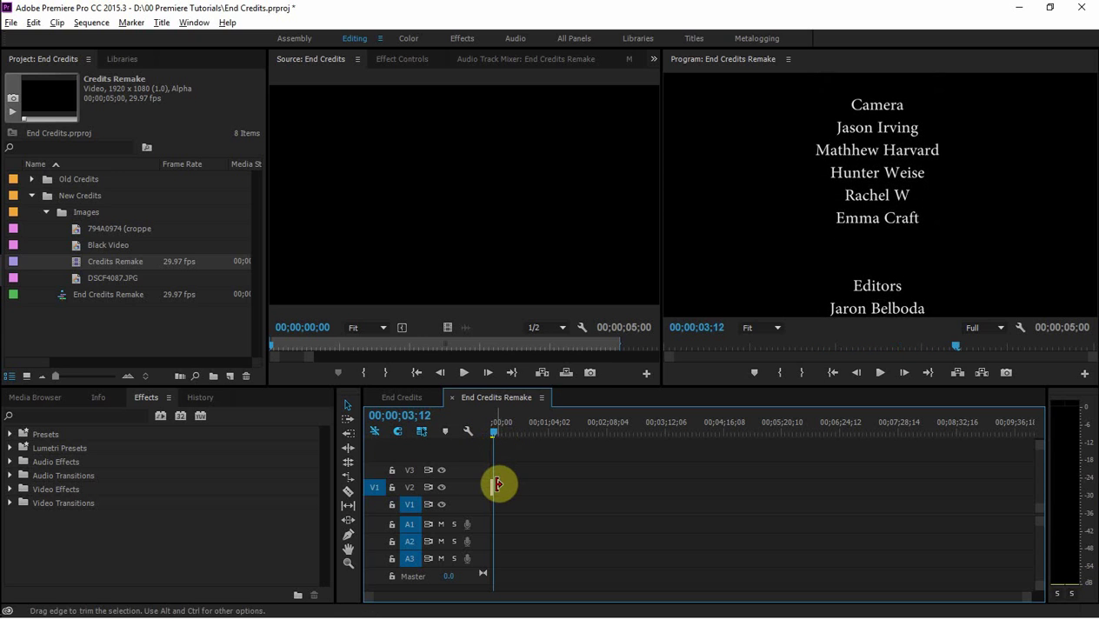
Extend the Credits Remake clip on V2 to about 20 seconds and play it from the start.
key("=")
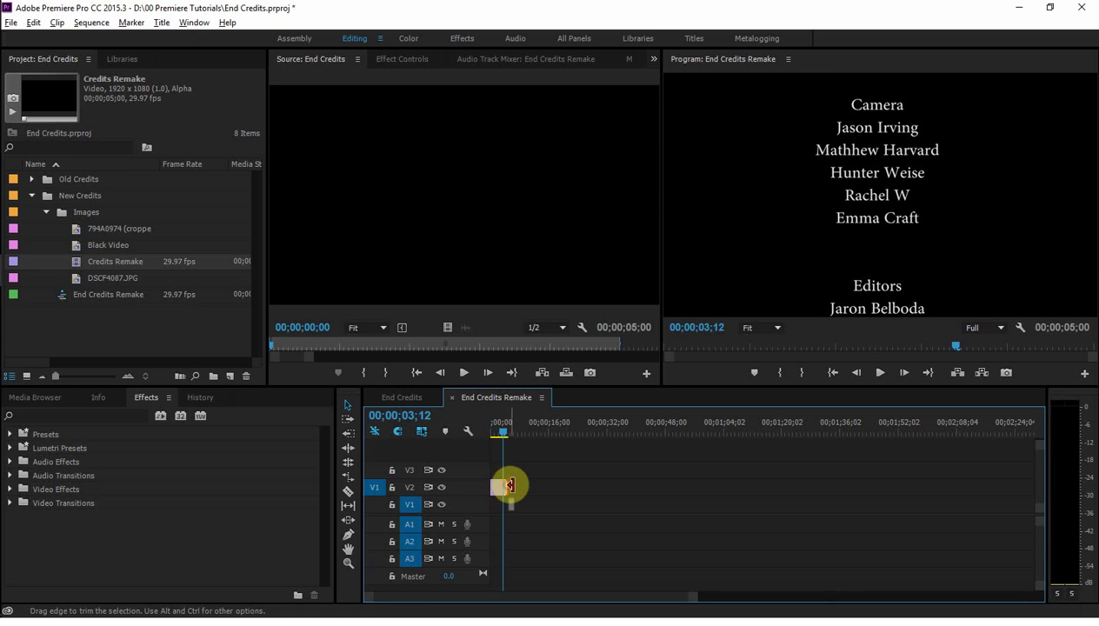
left_click_drag(511, 485, 561, 486)
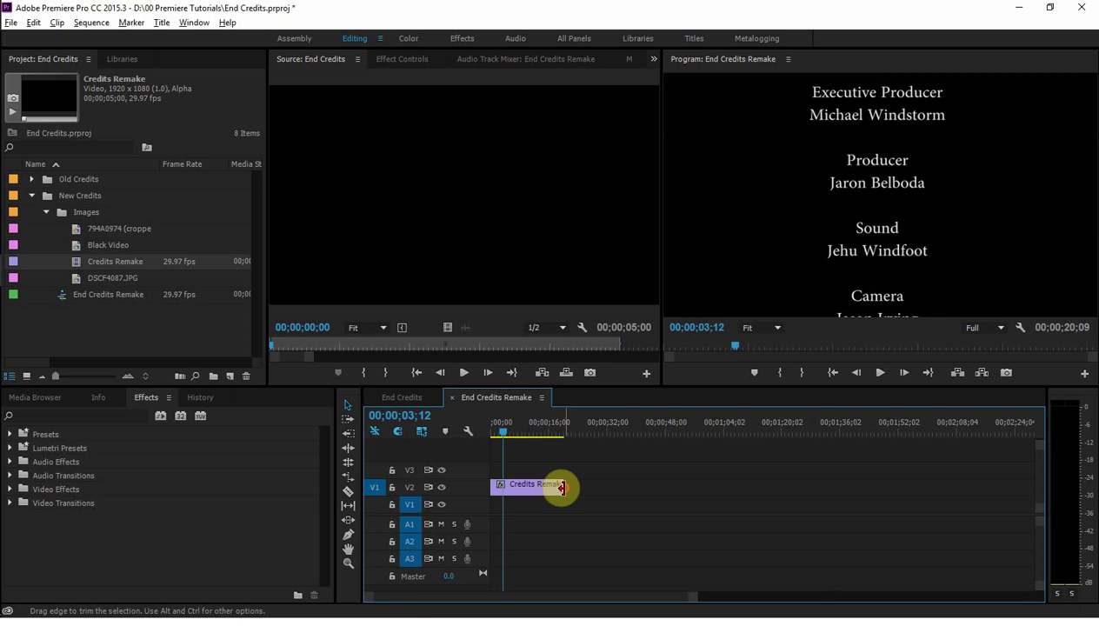
left_click(492, 442)
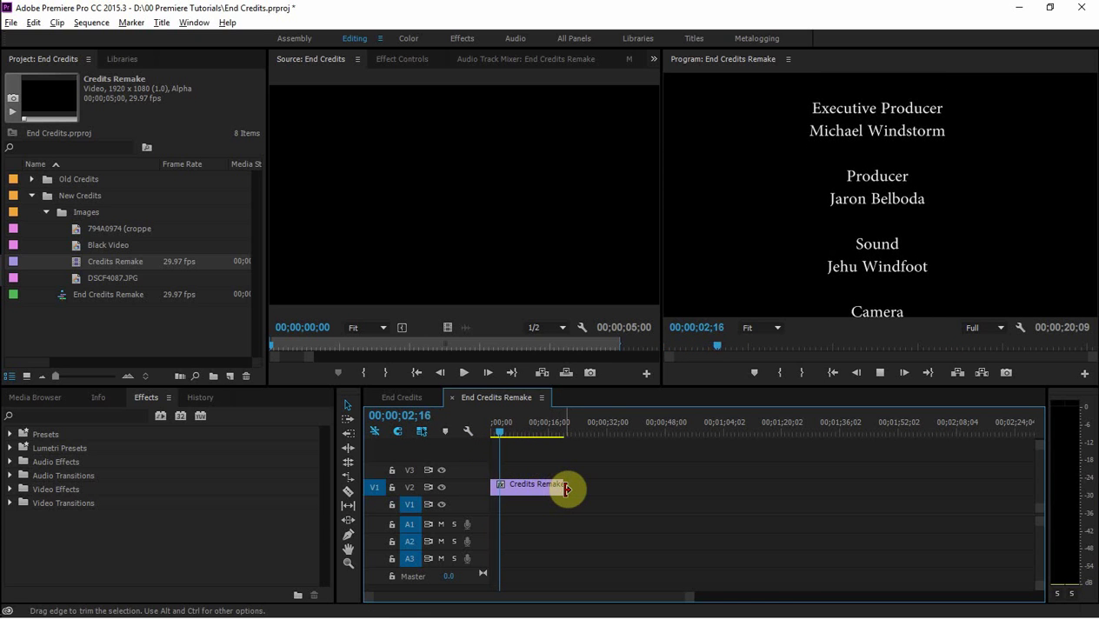
Trim the Credits Remake clip on V2 to about 8 seconds and clear the clips from the Source monitor.
left_click_drag(565, 489, 523, 492)
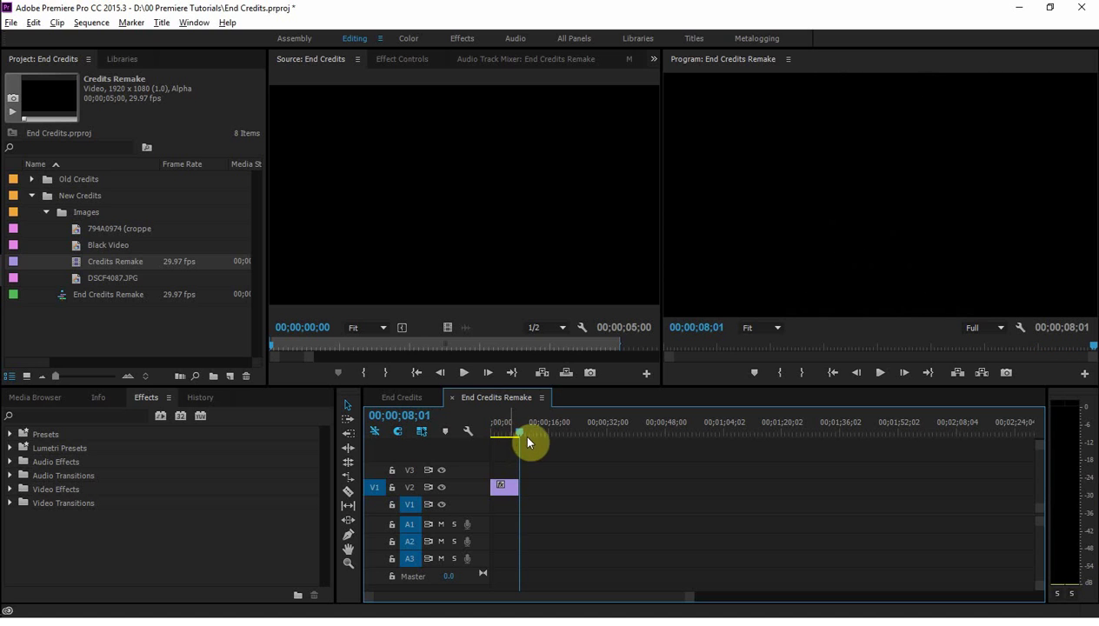
left_click_drag(523, 432, 492, 447)
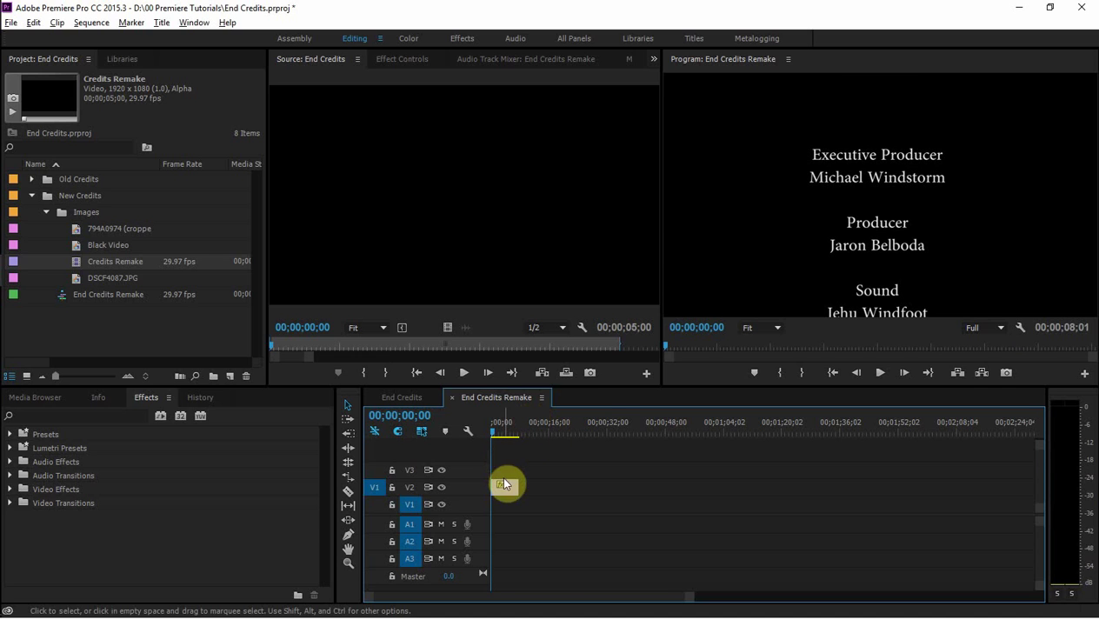
left_click(358, 59)
left_click(400, 144)
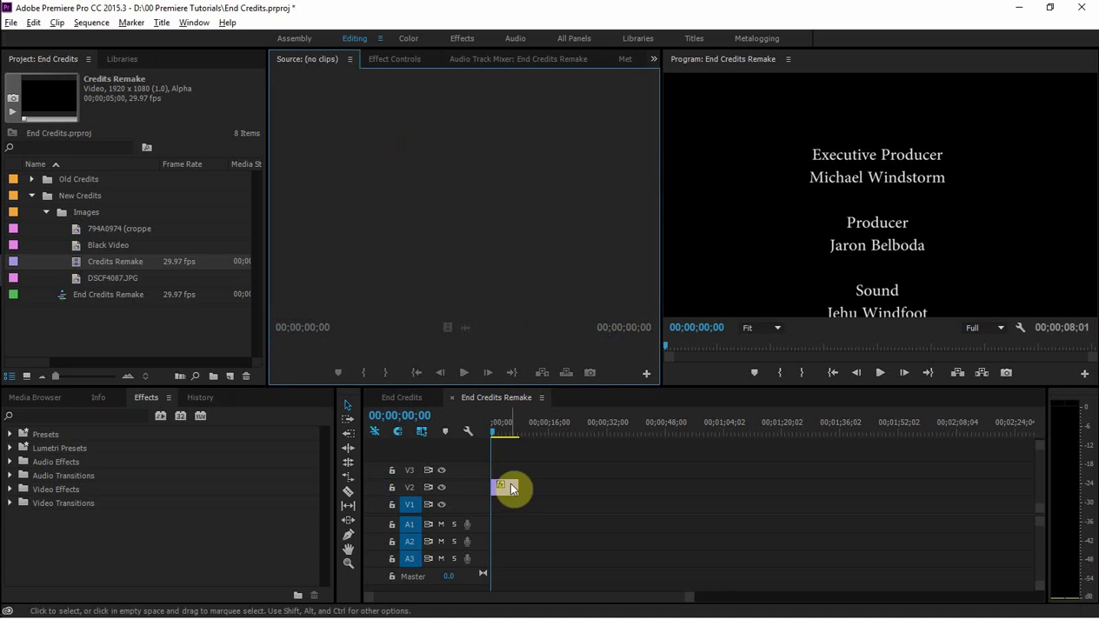
Load the Black Video clip into the Source monitor.
left_click_drag(105, 246, 332, 227)
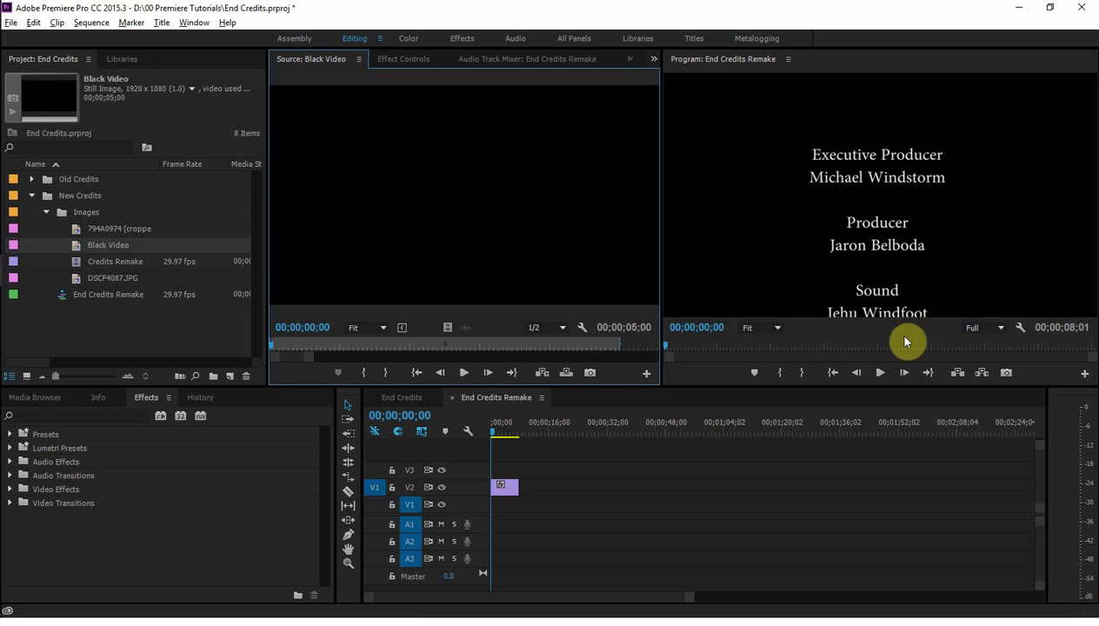
Set the Credits Remake title's roll to start and end off screen, close the title editor and play back the roll.
double_click(499, 492)
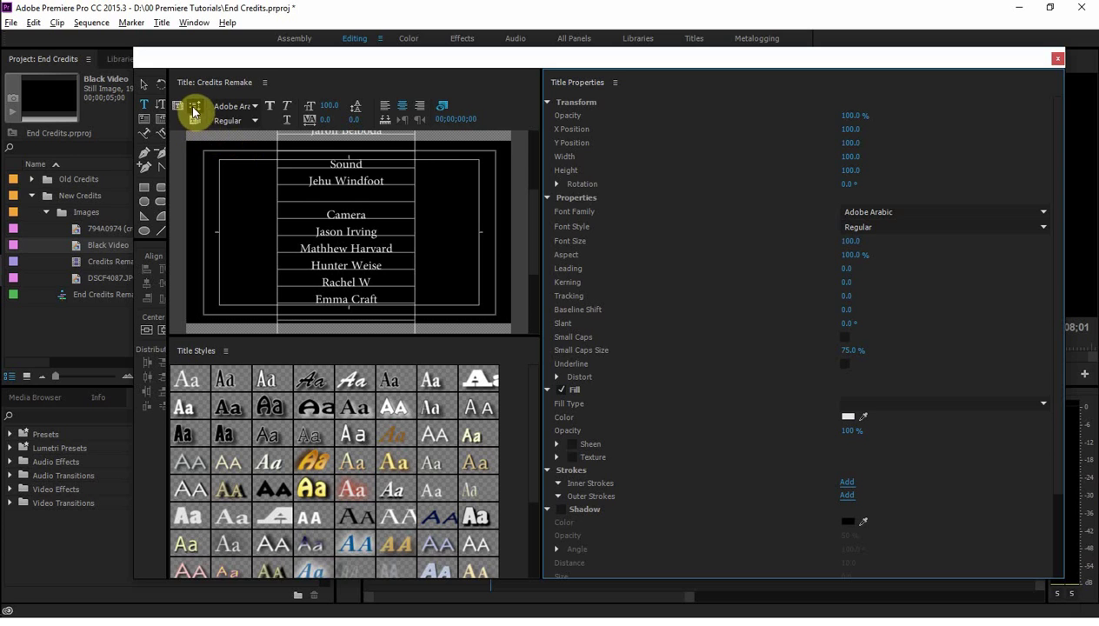
left_click(195, 111)
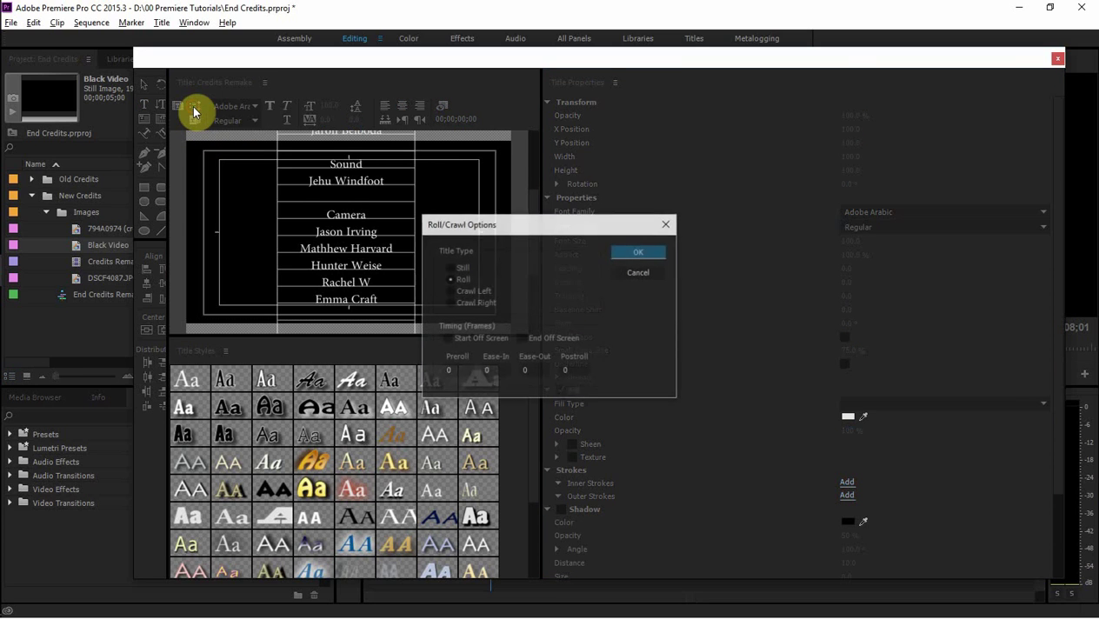
left_click(451, 279)
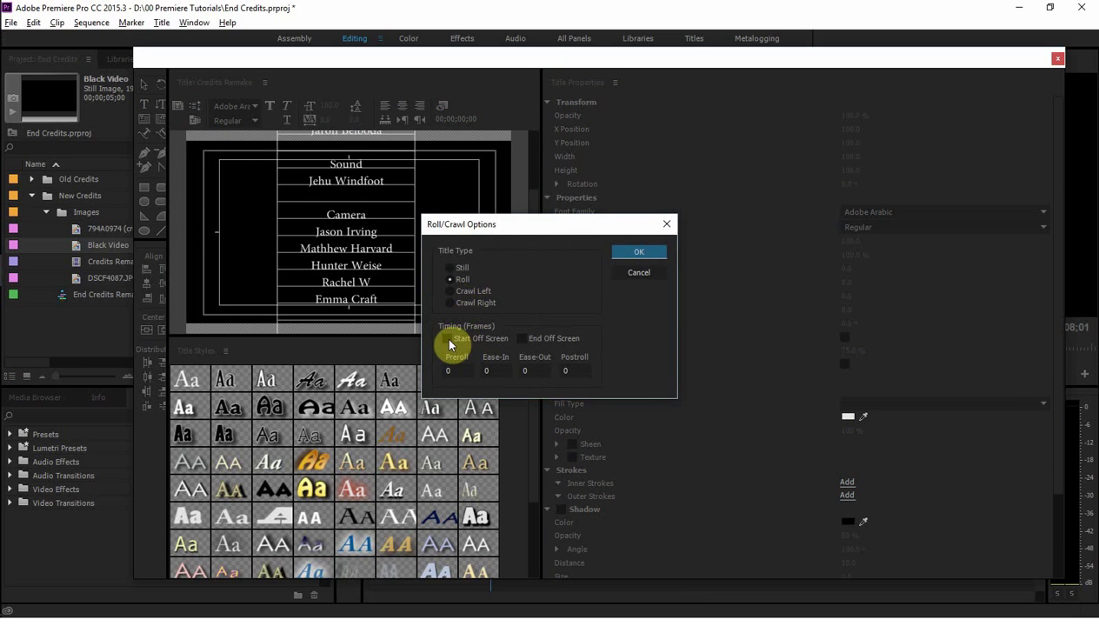
left_click(654, 254)
left_click(1059, 58)
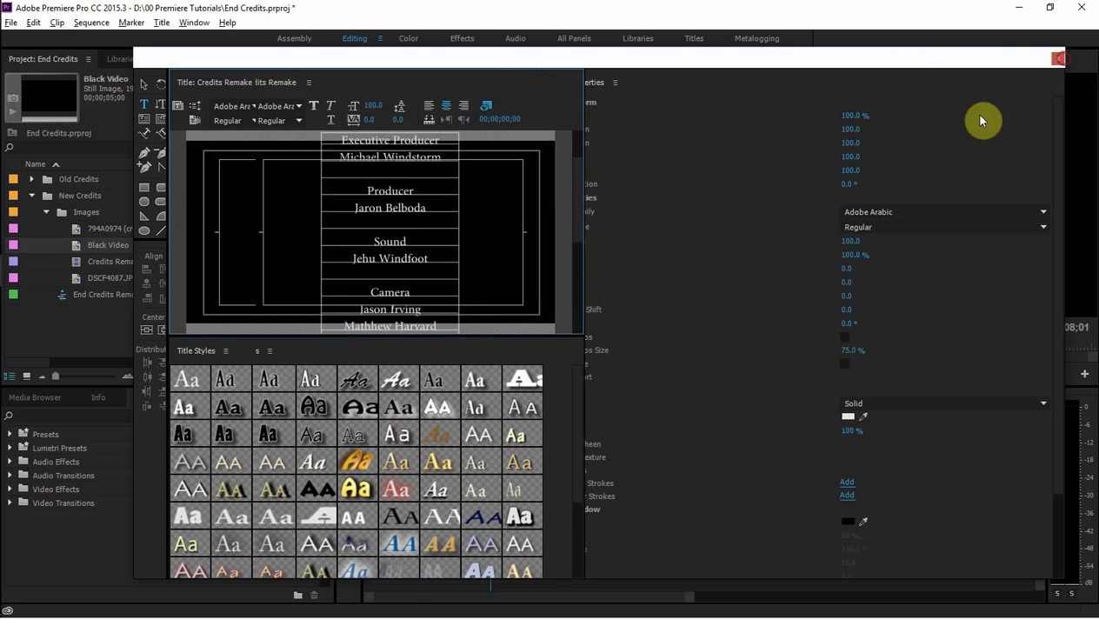
left_click(506, 399)
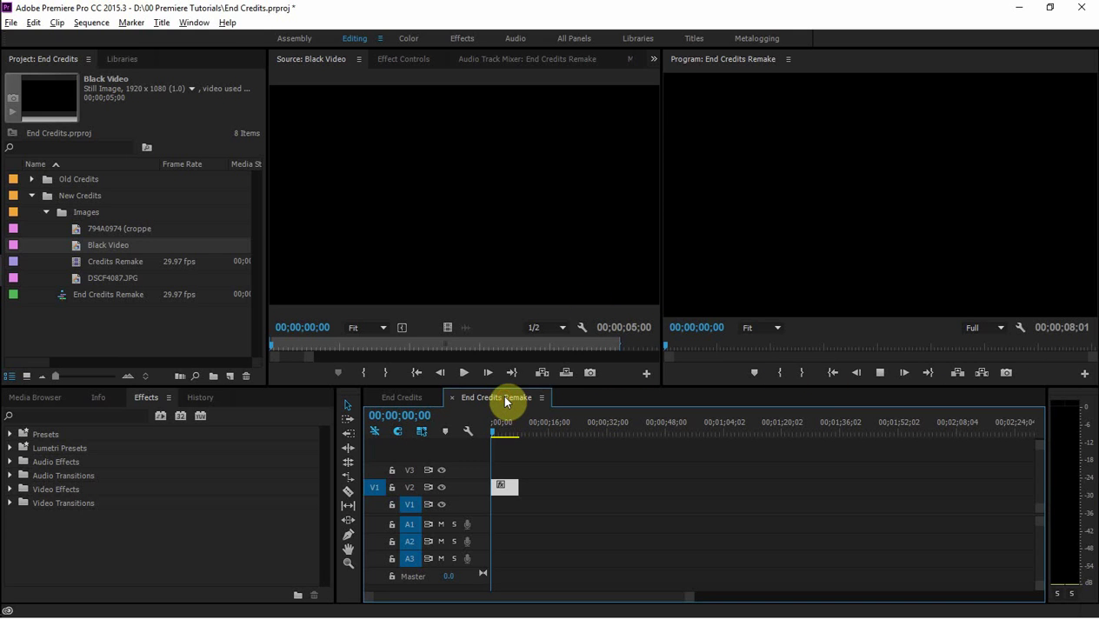
key("space")
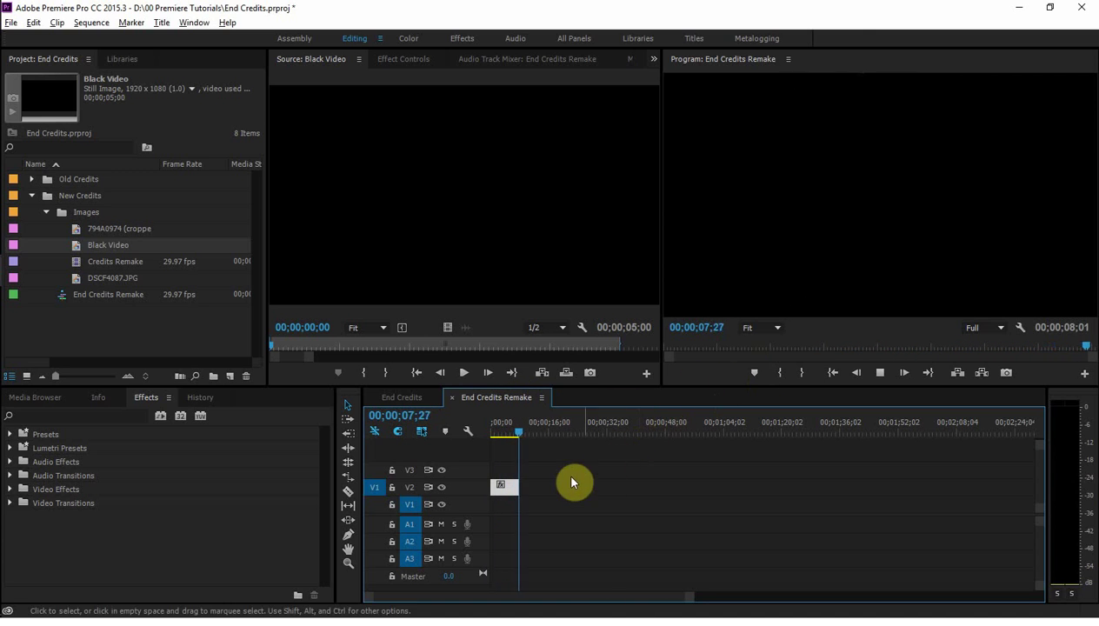
Extend the Credits Remake clip on V2 to about 14 seconds, play it back and save the project.
left_click_drag(520, 485, 537, 486)
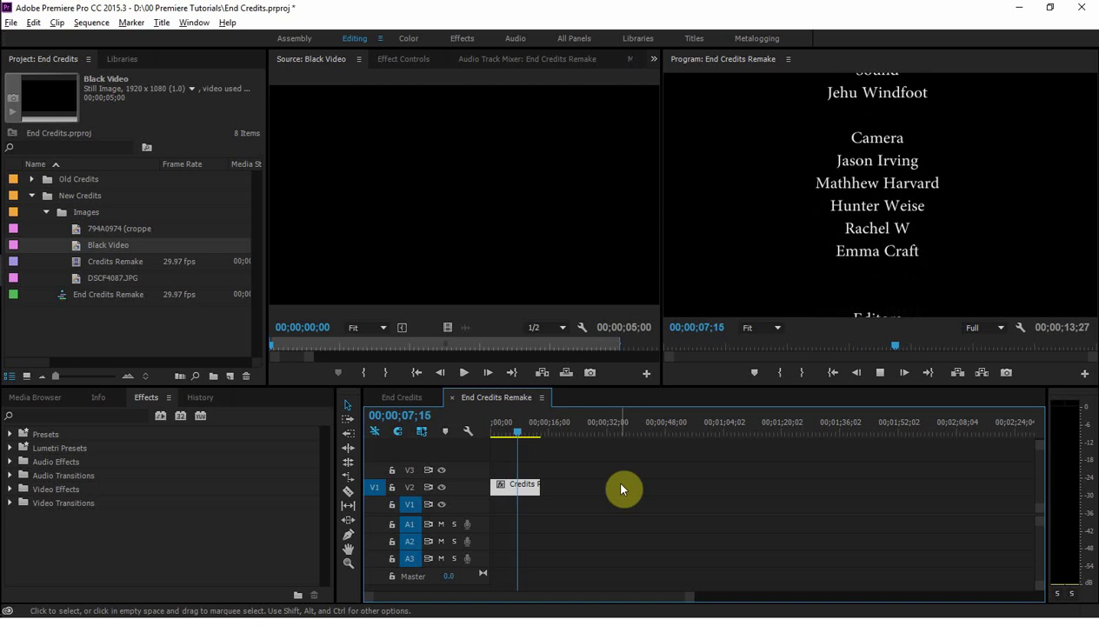
key("space")
key("ctrl+s")
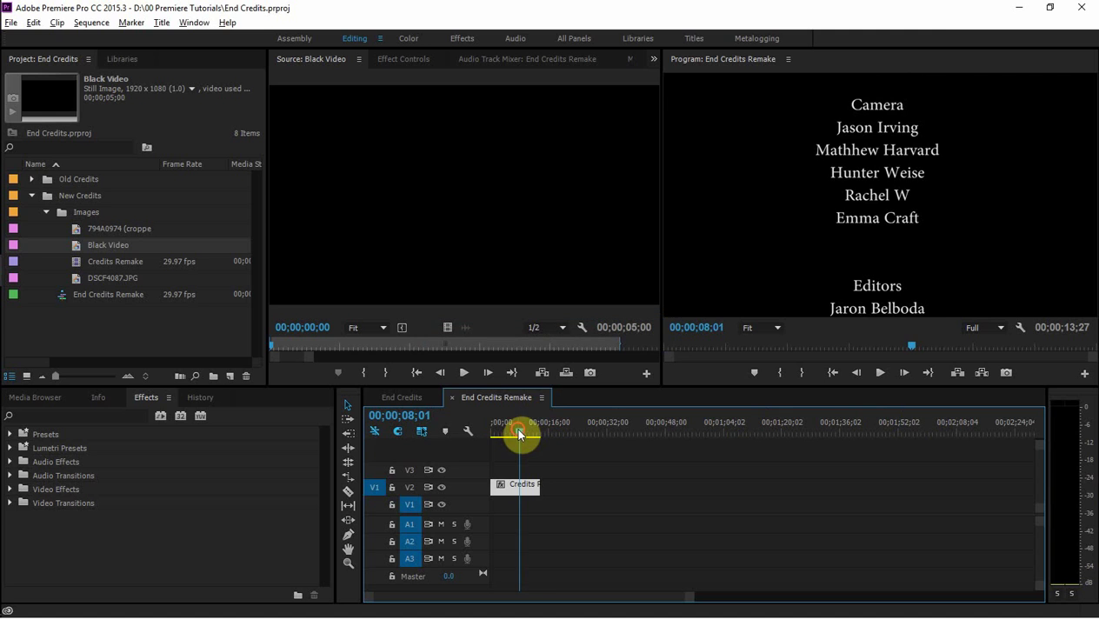
Scrub through the Credits Remake roll from the sequence start to about 9 seconds to check its timing.
left_click_drag(520, 435, 491, 437)
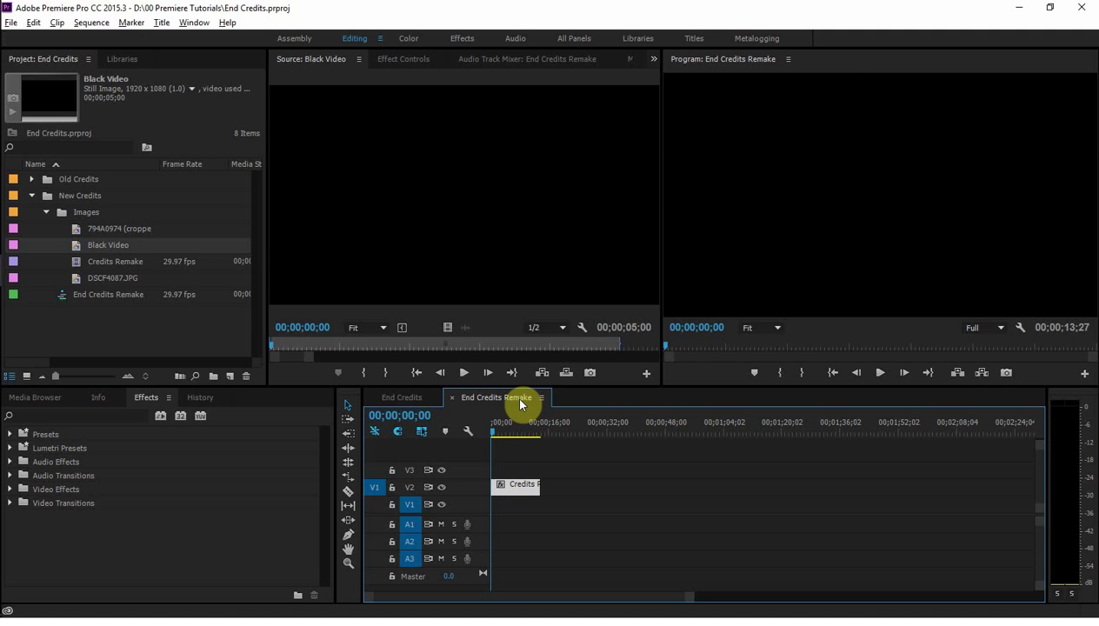
left_click_drag(498, 435, 511, 439)
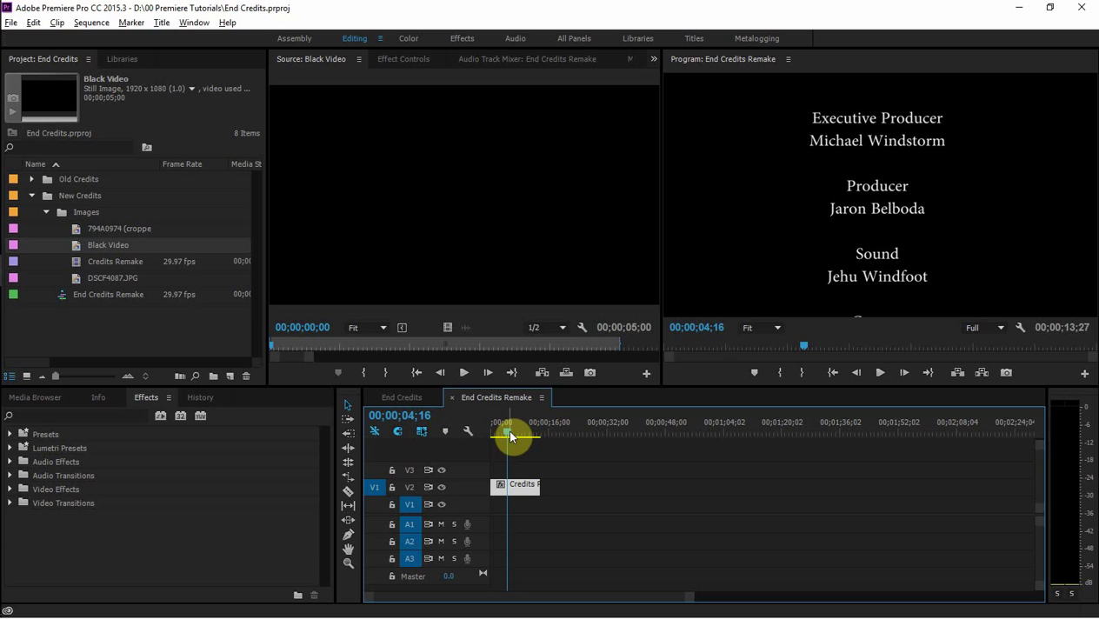
left_click_drag(511, 437, 513, 438)
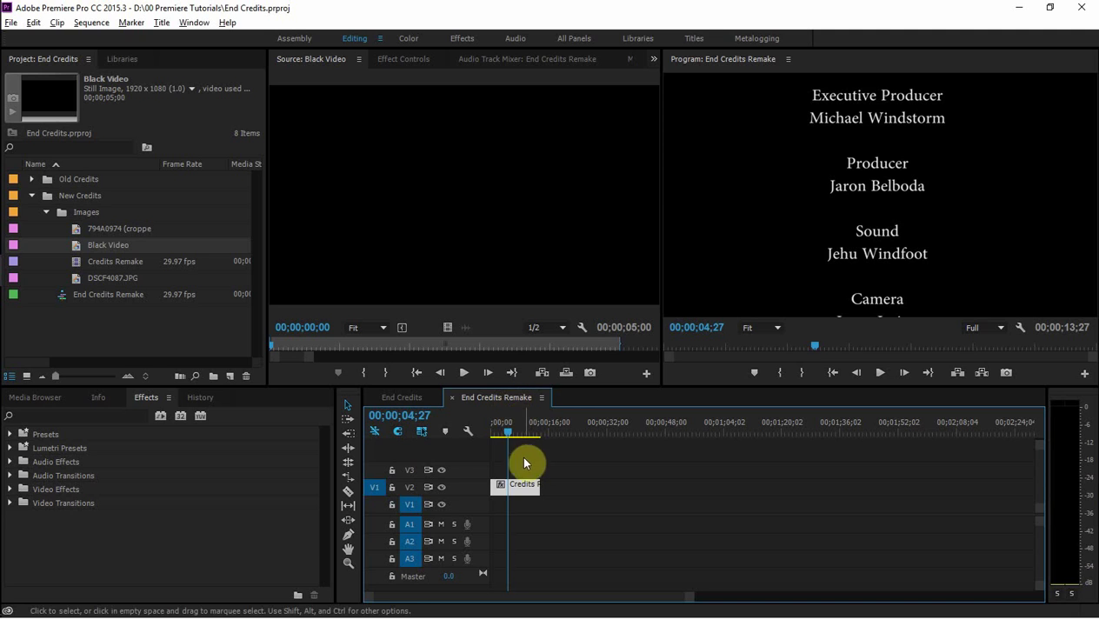
left_click_drag(510, 432, 526, 441)
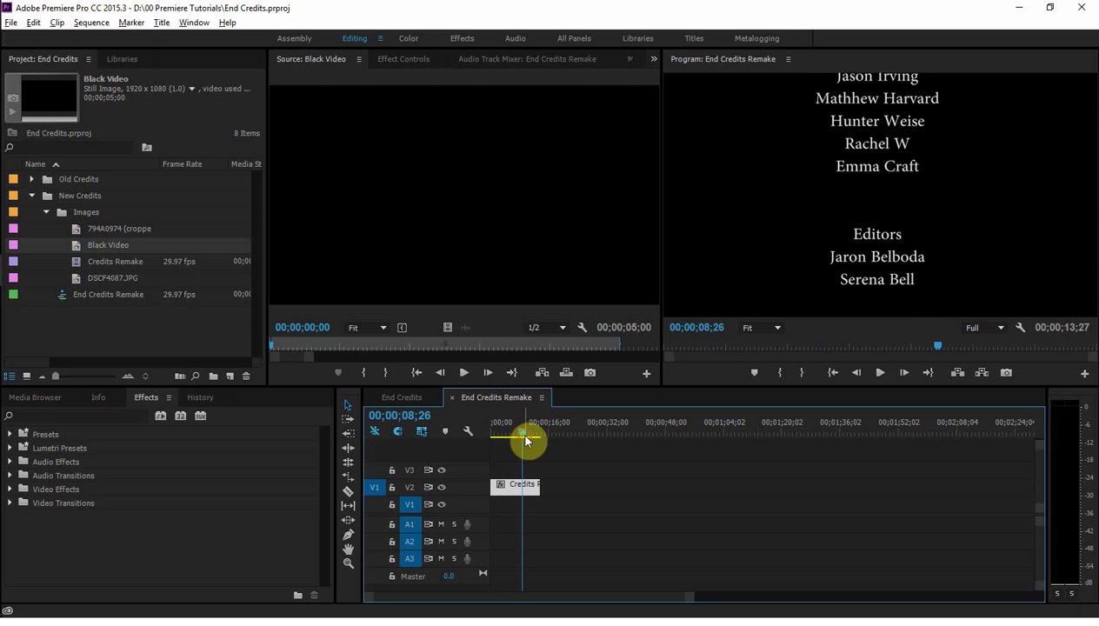